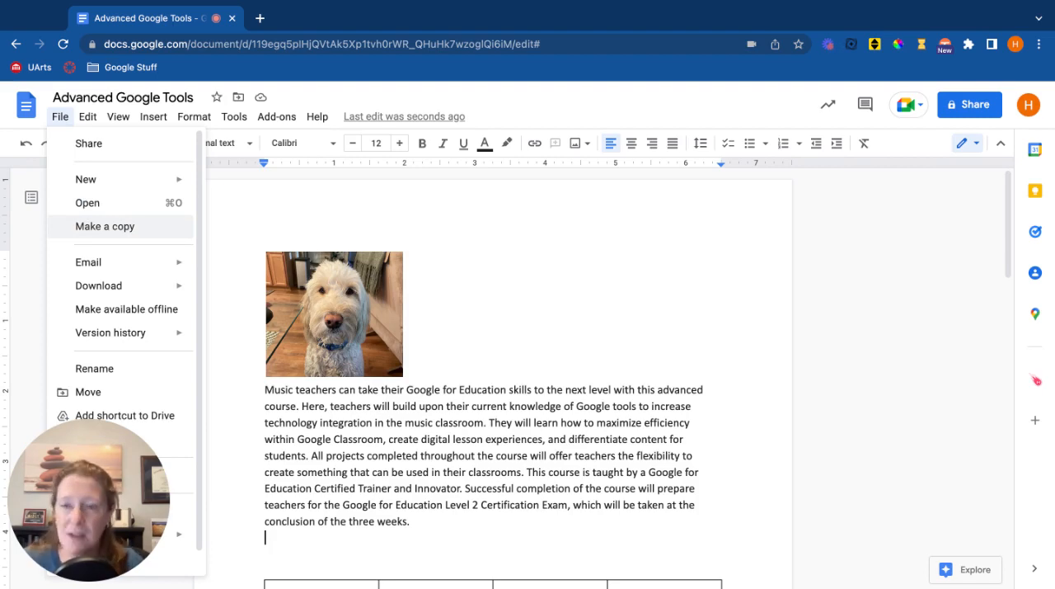
{"action": "mouse_move", "coordinate": [151, 265]}
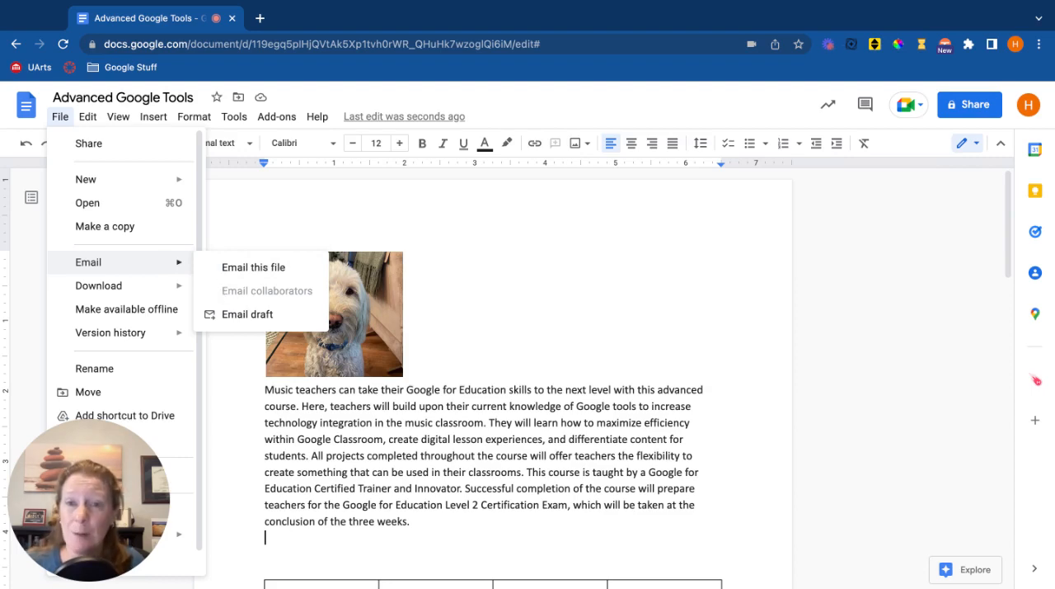
{"action": "mouse_move", "coordinate": [153, 289]}
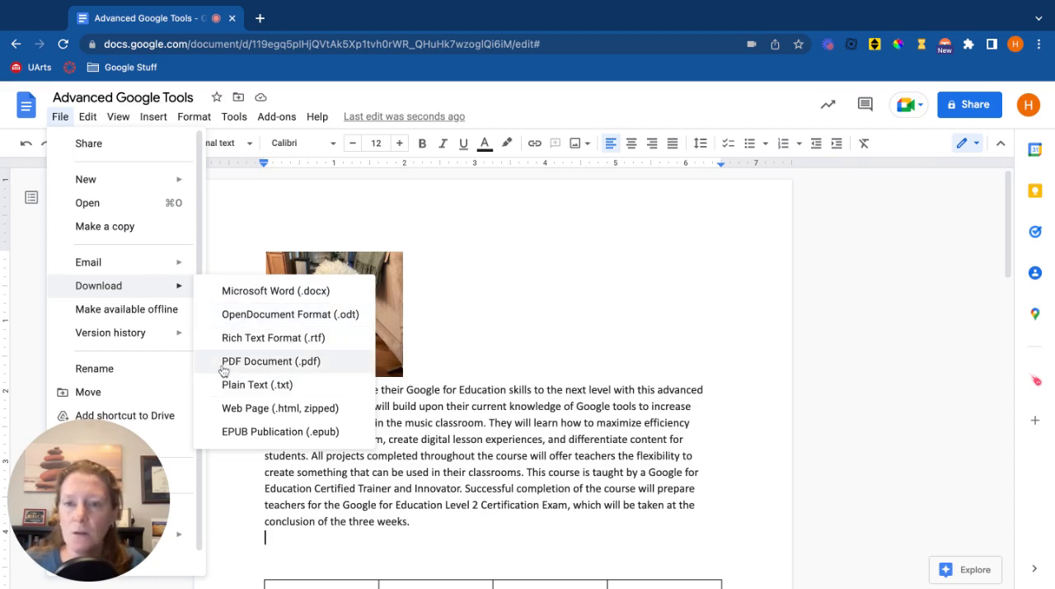
{"action": "left_click", "coordinate": [61, 118]}
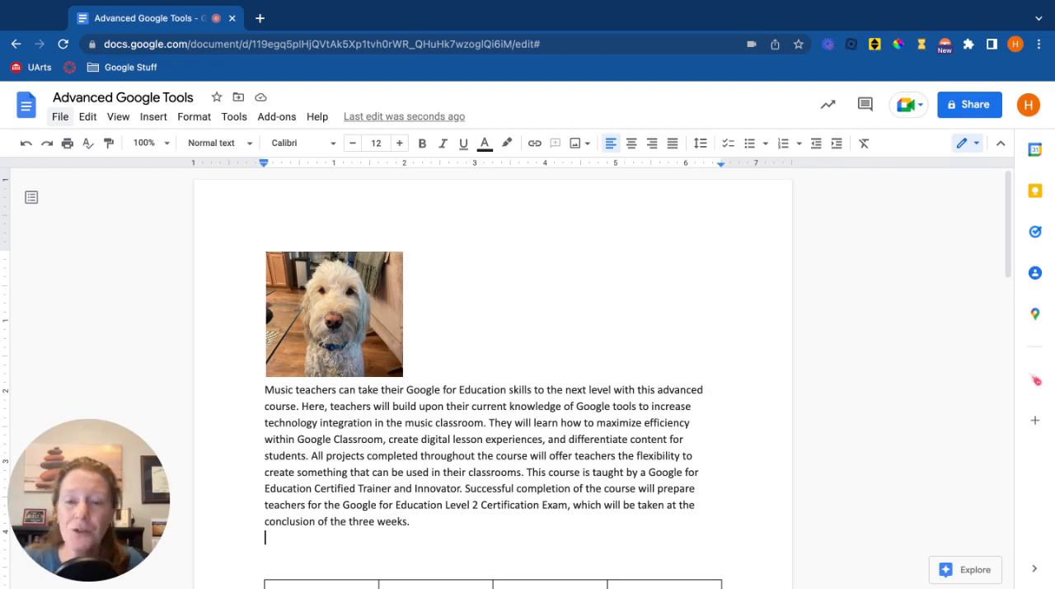
Insert a people smart chip for the suggested Gmail contact on the blank line between the course description and the table.
{"action": "scroll", "coordinate": [366, 356], "scroll_direction": "down", "scroll_amount": 3}
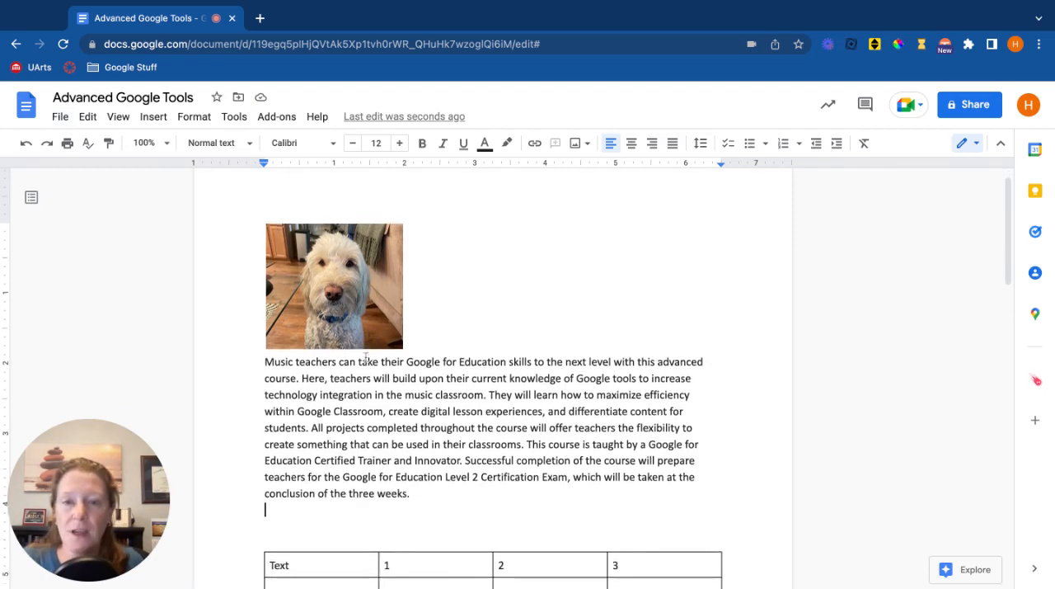
{"action": "left_click", "coordinate": [301, 377]}
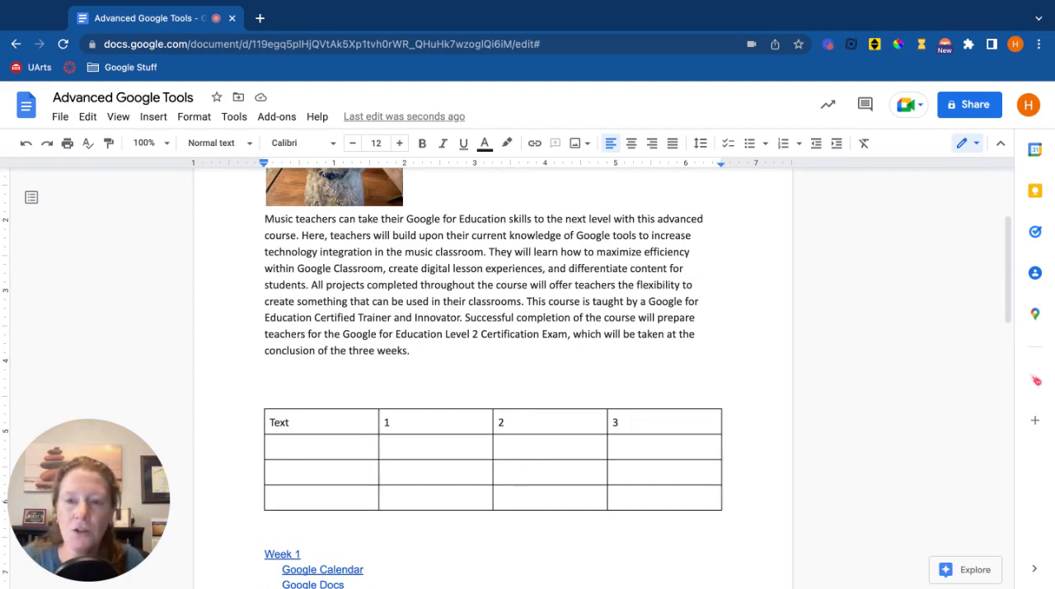
{"action": "type", "text": "@"}
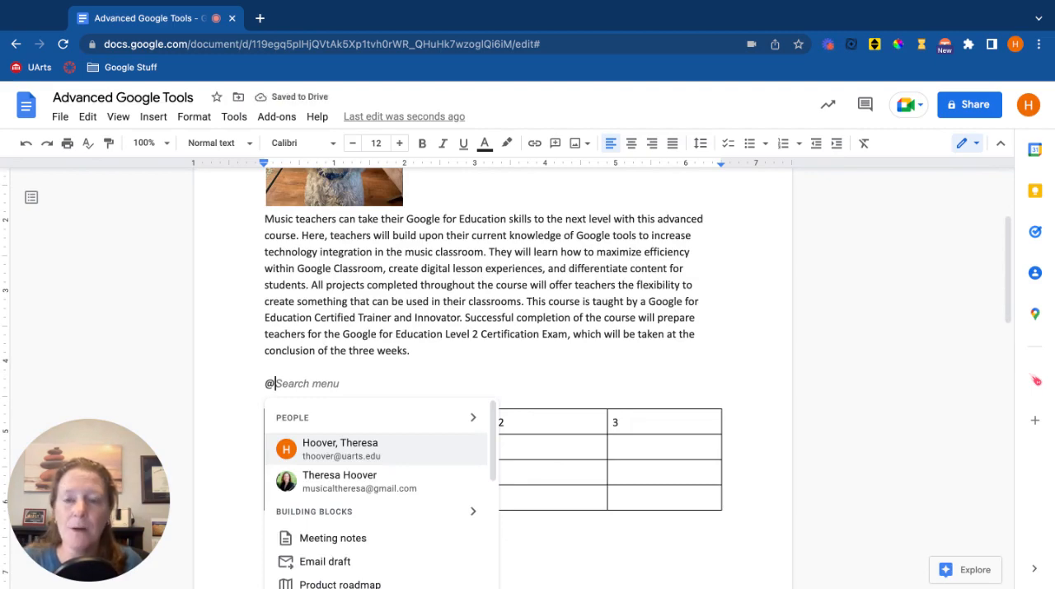
{"action": "scroll", "coordinate": [310, 347], "scroll_direction": "down", "scroll_amount": 2}
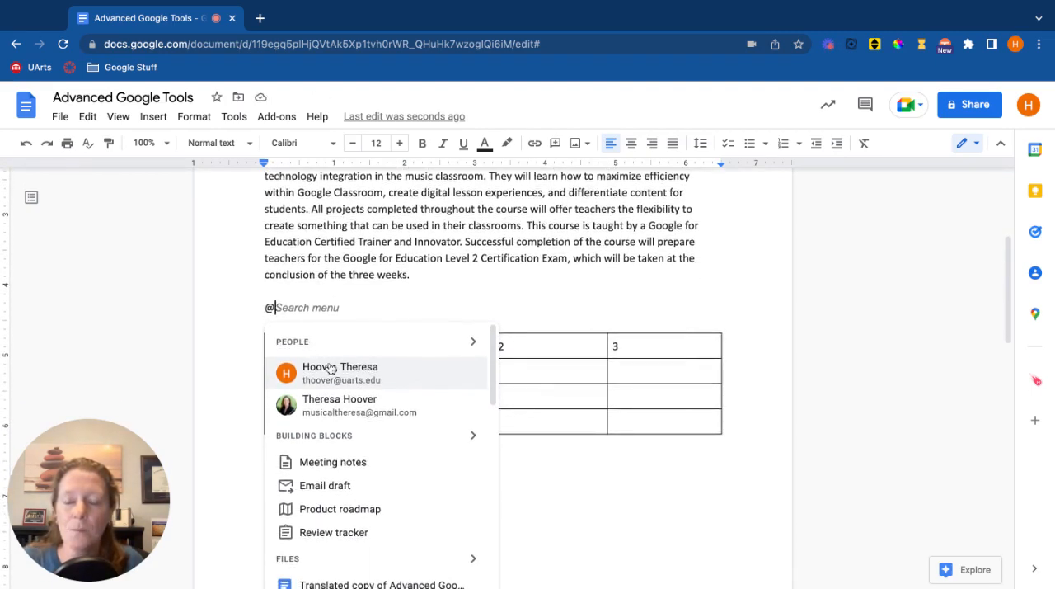
{"action": "left_click", "coordinate": [337, 412]}
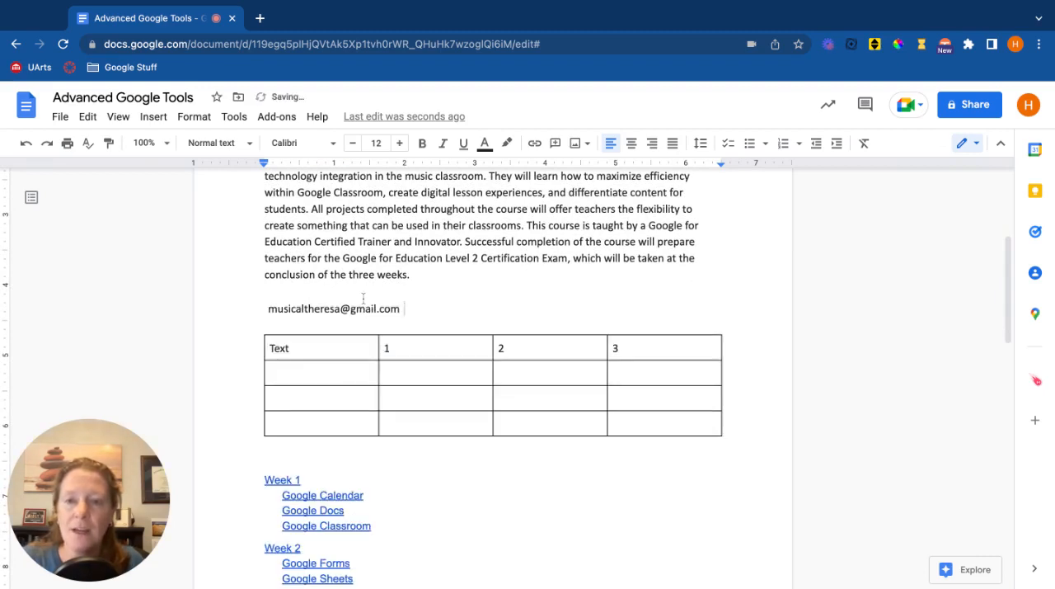
Share the document with the mentioned contact with Edit access, accepting sharing outside the organization.
{"action": "mouse_move", "coordinate": [257, 317]}
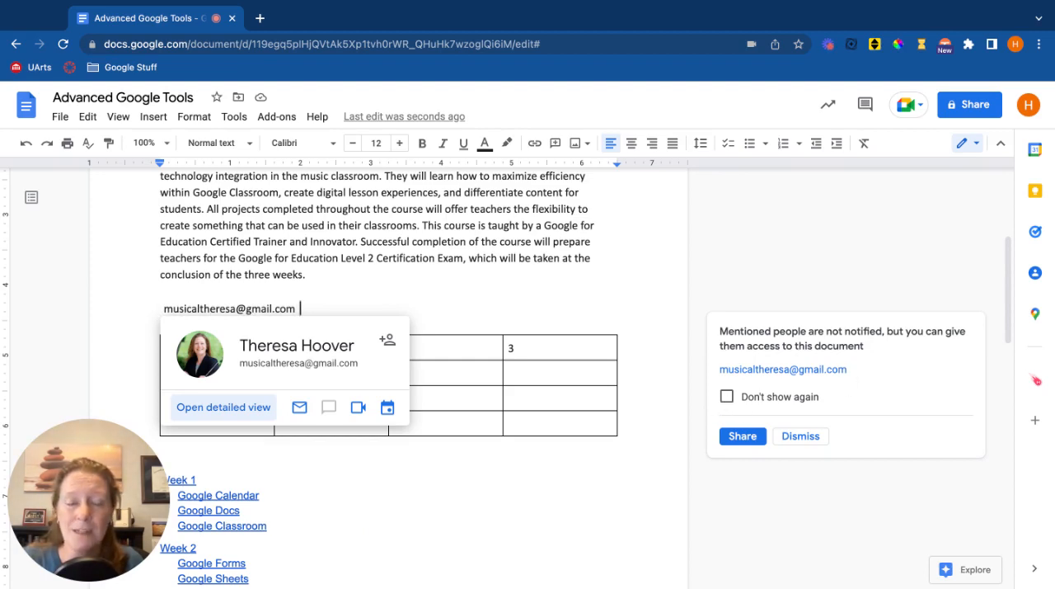
{"action": "left_click", "coordinate": [742, 435]}
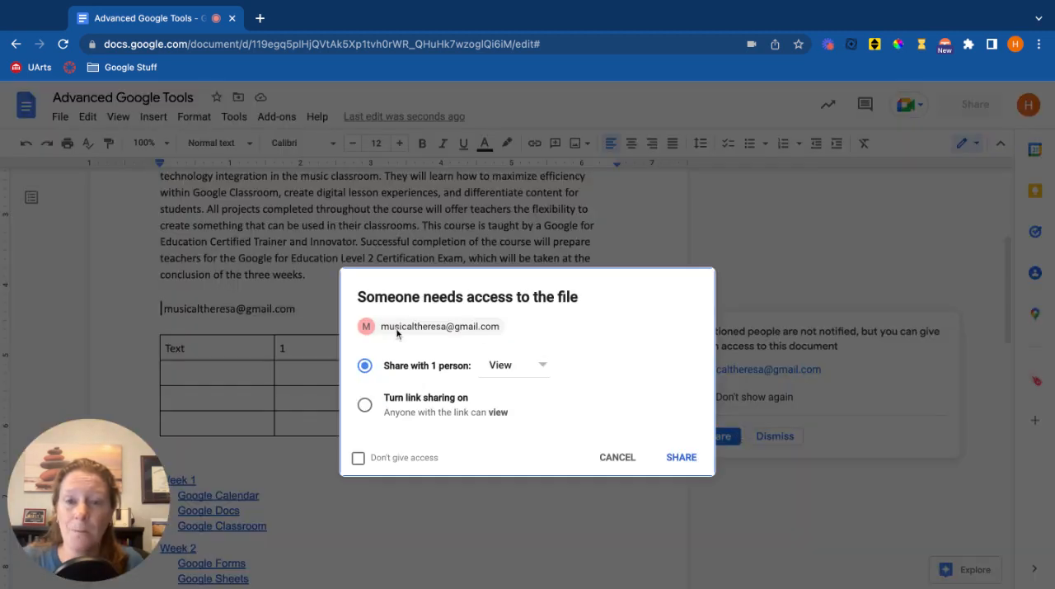
{"action": "left_click", "coordinate": [540, 368]}
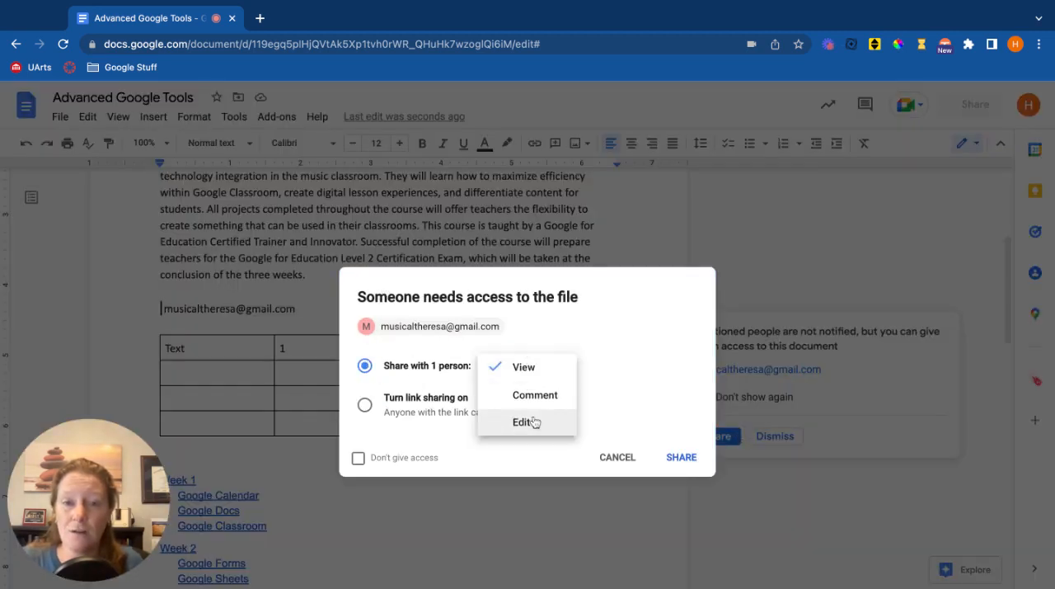
{"action": "left_click", "coordinate": [534, 422]}
{"action": "left_click", "coordinate": [690, 457]}
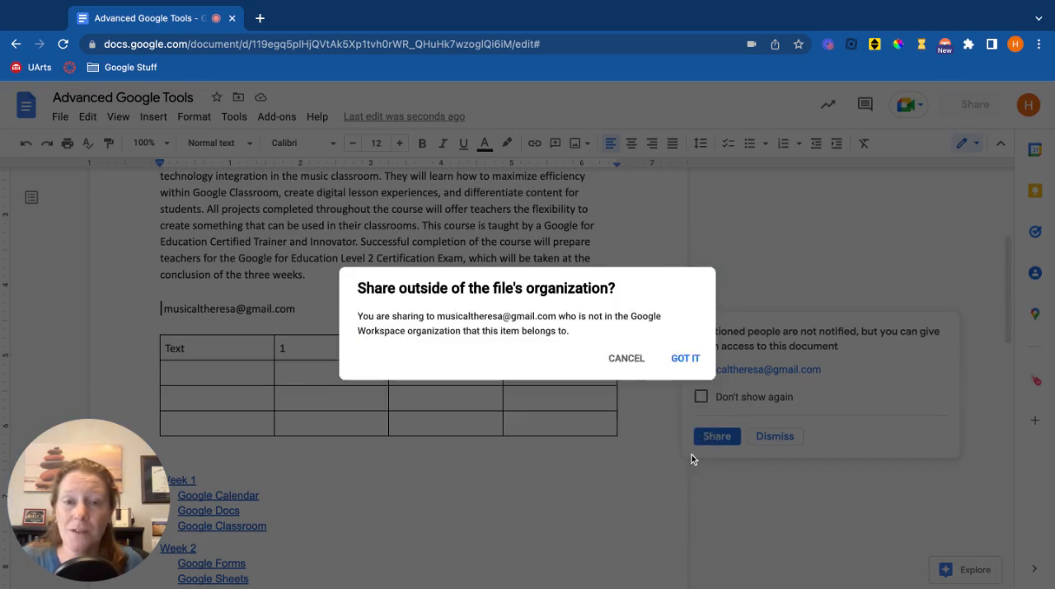
{"action": "left_click", "coordinate": [676, 358]}
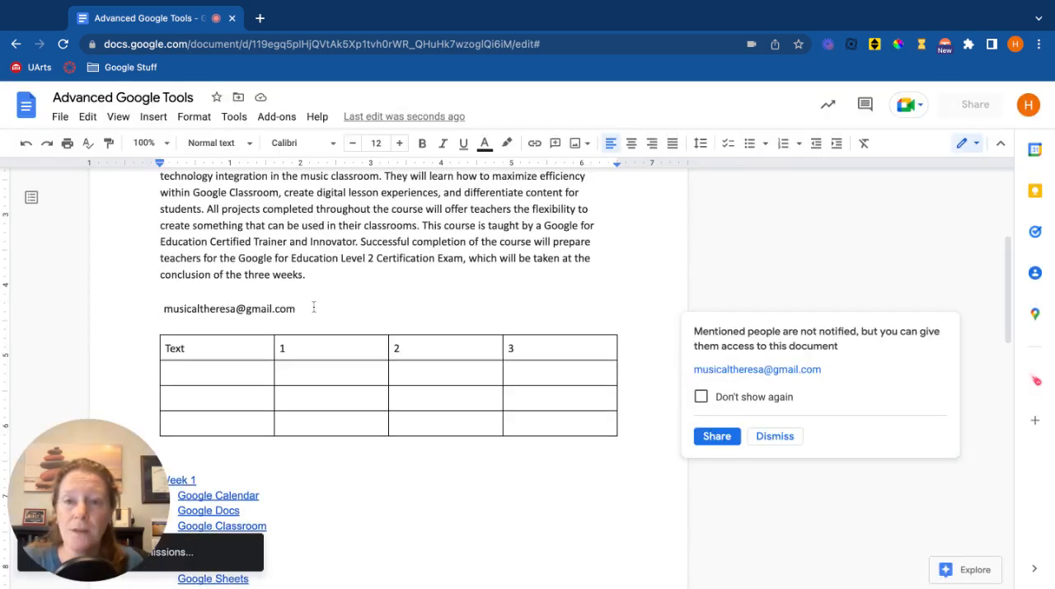
Insert a file smart chip for "Copy of Music Educator Technology Inventory" on a new line below the contact chip.
{"action": "left_click", "coordinate": [314, 307]}
{"action": "key", "text": "Return"}
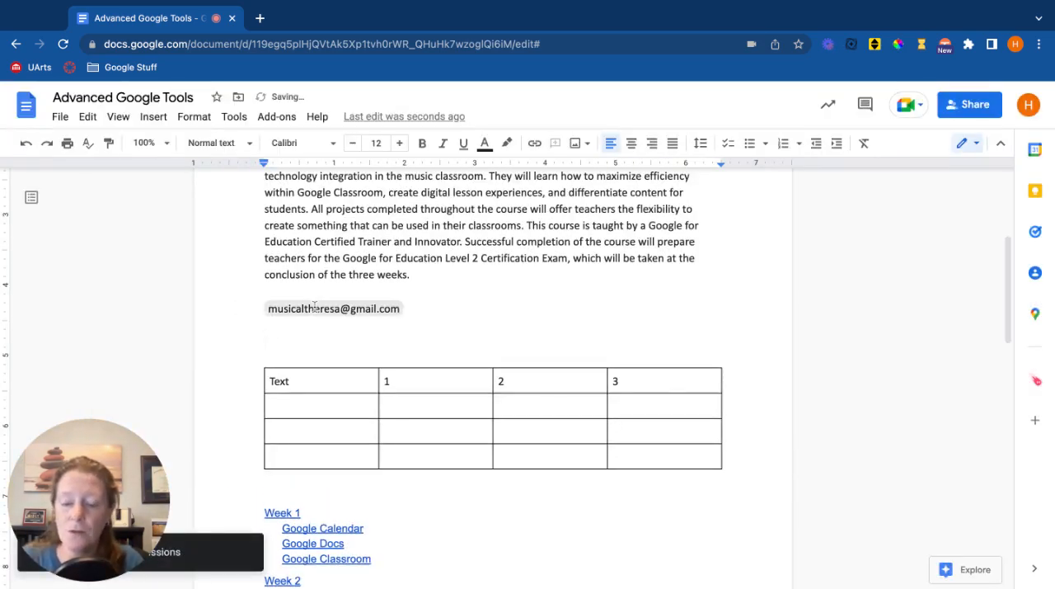
{"action": "type", "text": "@"}
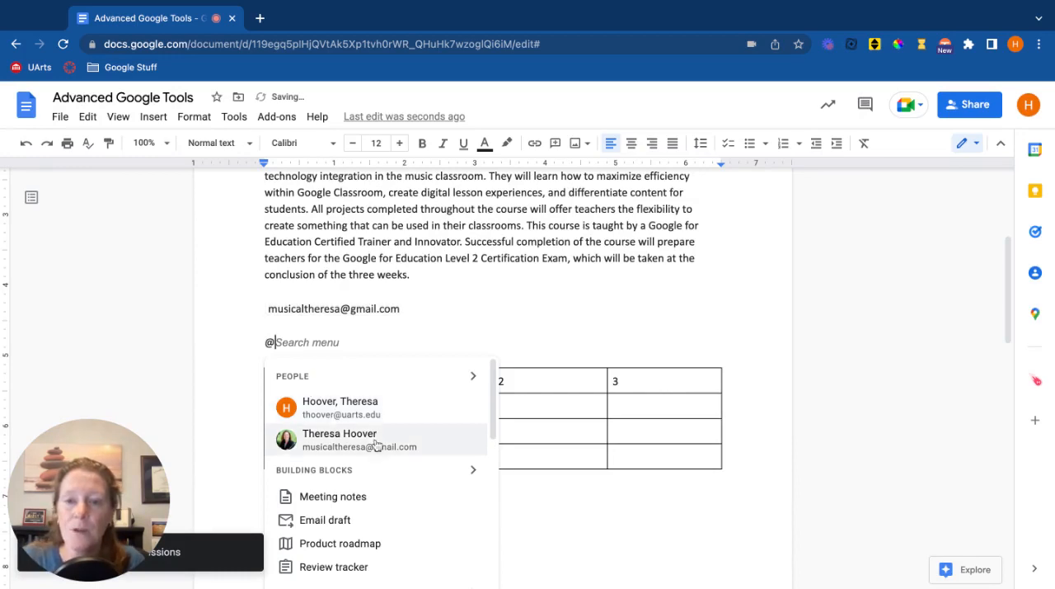
{"action": "scroll", "coordinate": [375, 447], "scroll_direction": "down", "scroll_amount": 2}
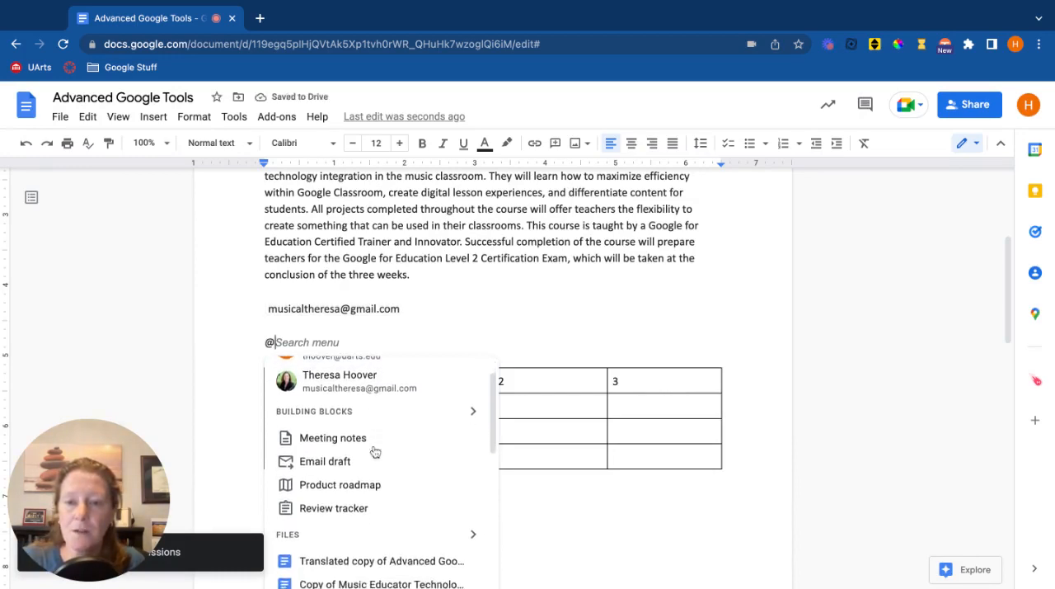
{"action": "scroll", "coordinate": [375, 452], "scroll_direction": "down", "scroll_amount": 1}
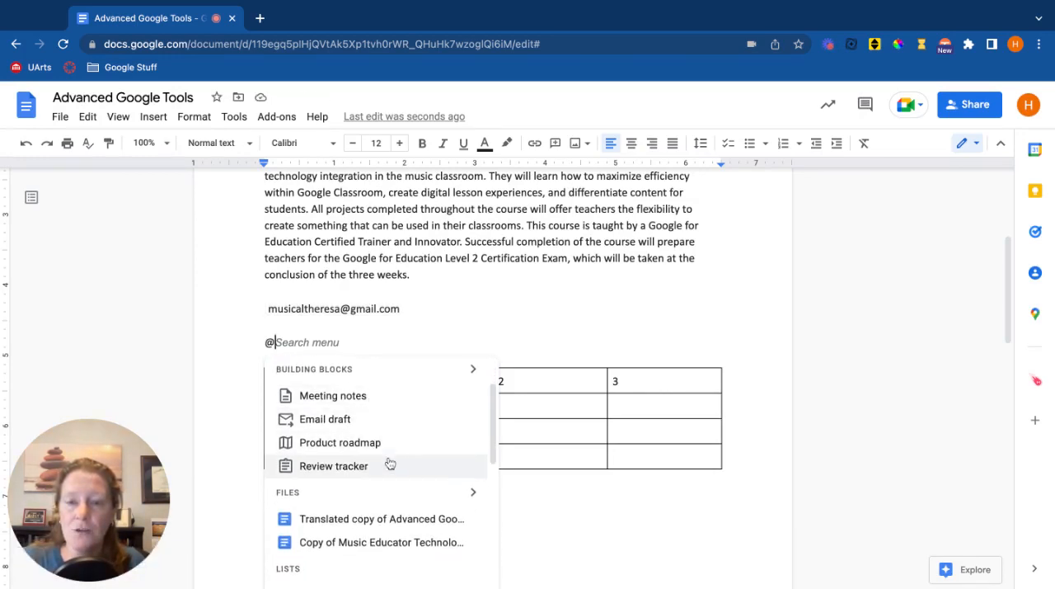
{"action": "scroll", "coordinate": [388, 466], "scroll_direction": "down", "scroll_amount": 2}
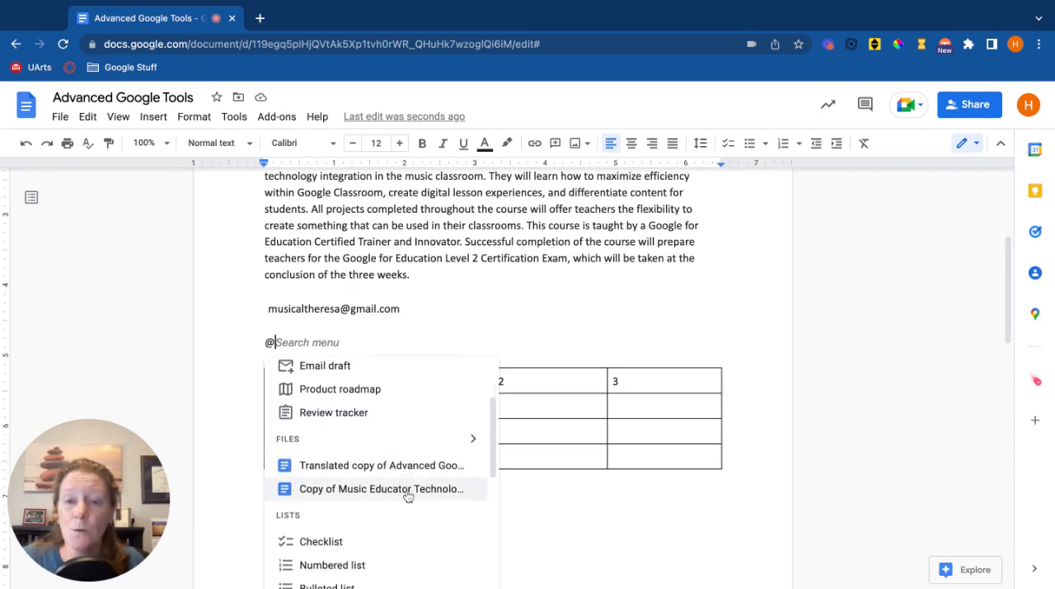
{"action": "left_click", "coordinate": [408, 495]}
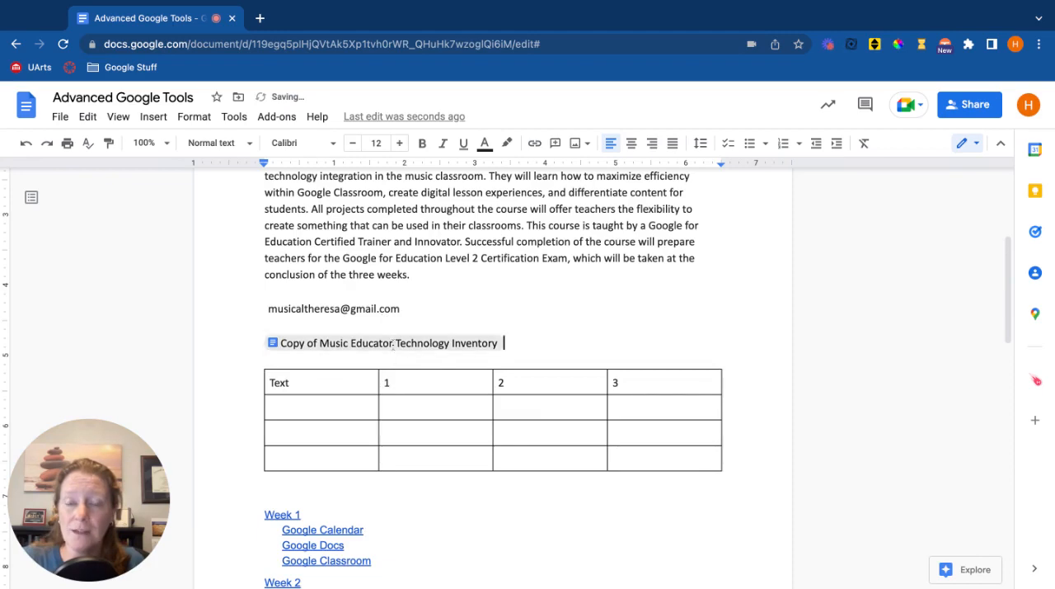
Insert a calendar event smart chip for "Google Level 2 Exam" on a new line below the file chip and preview it.
{"action": "key", "text": "Return"}
{"action": "type", "text": "@"}
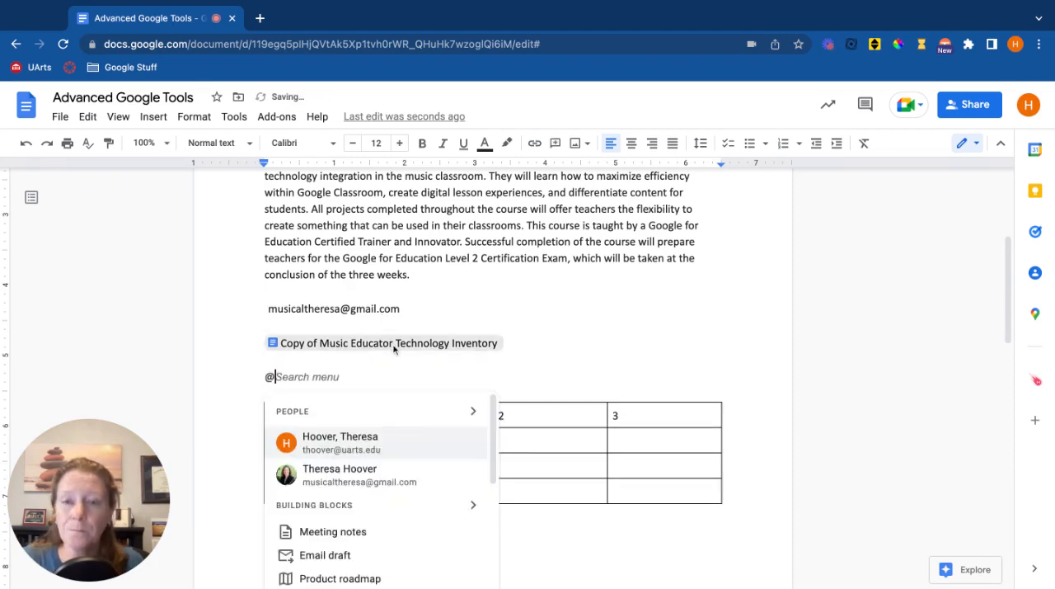
{"action": "scroll", "coordinate": [394, 449], "scroll_direction": "down", "scroll_amount": 5}
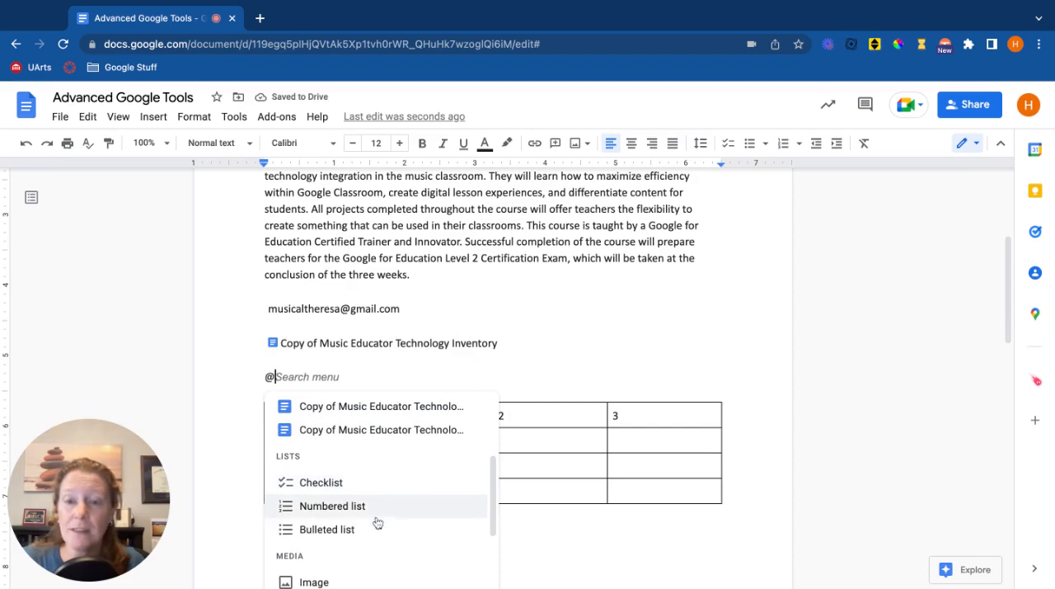
{"action": "scroll", "coordinate": [389, 528], "scroll_direction": "down", "scroll_amount": 2}
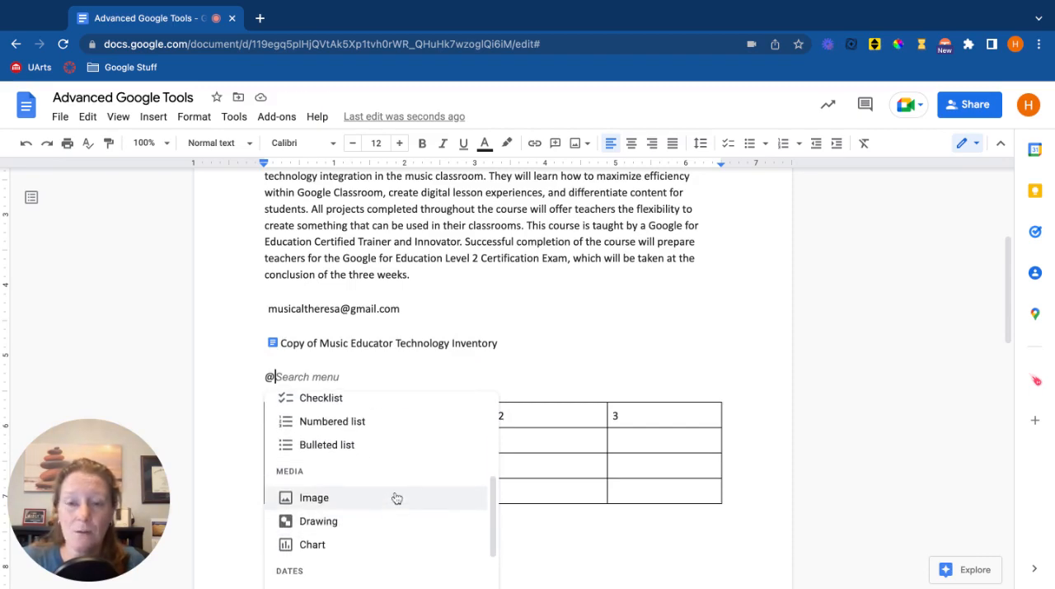
{"action": "scroll", "coordinate": [395, 497], "scroll_direction": "down", "scroll_amount": 3}
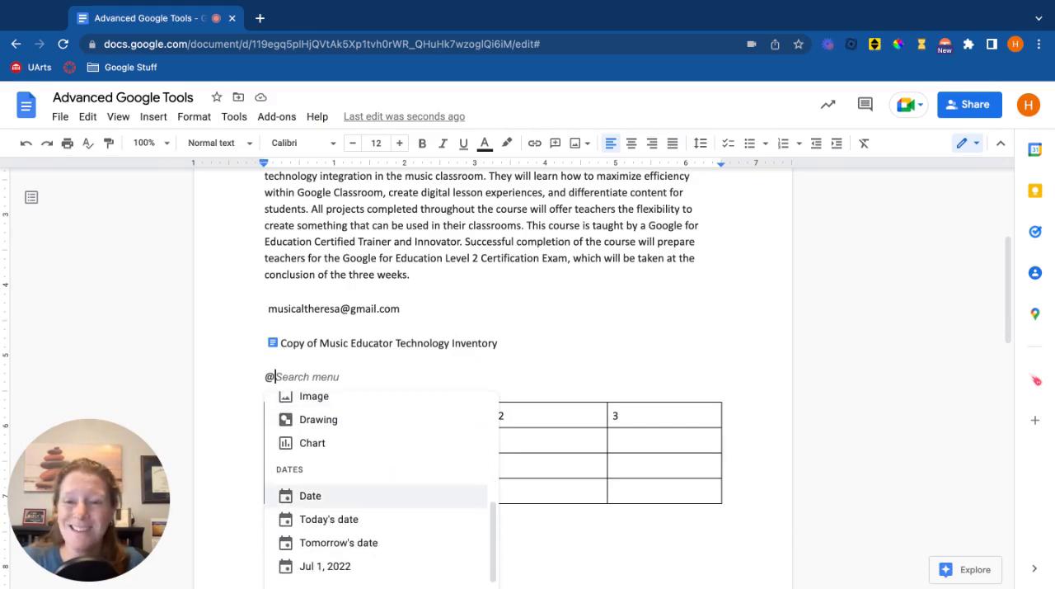
{"action": "scroll", "coordinate": [395, 485], "scroll_direction": "down", "scroll_amount": 5}
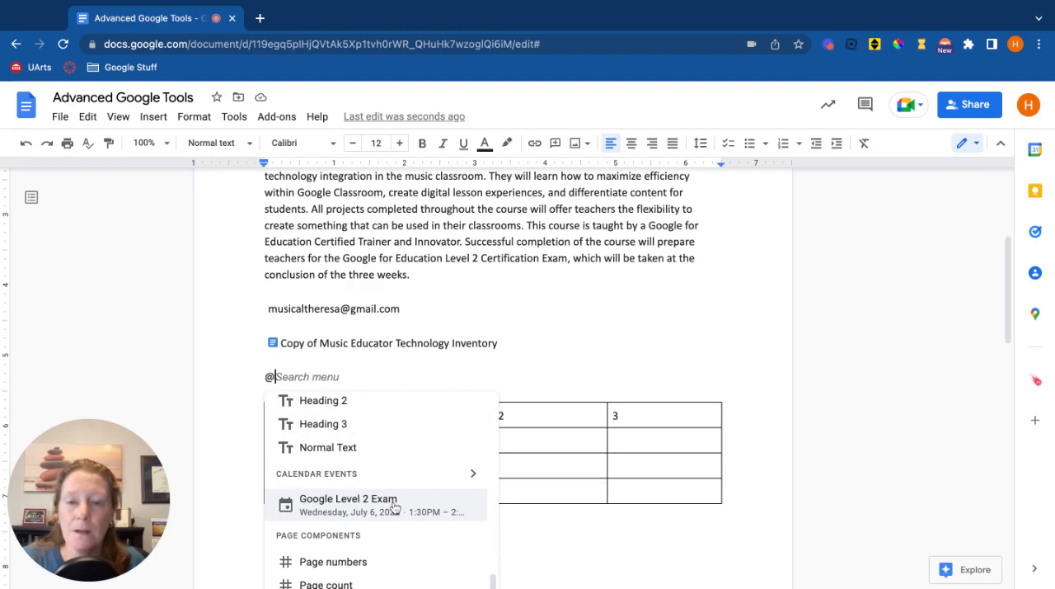
{"action": "key", "text": "Return"}
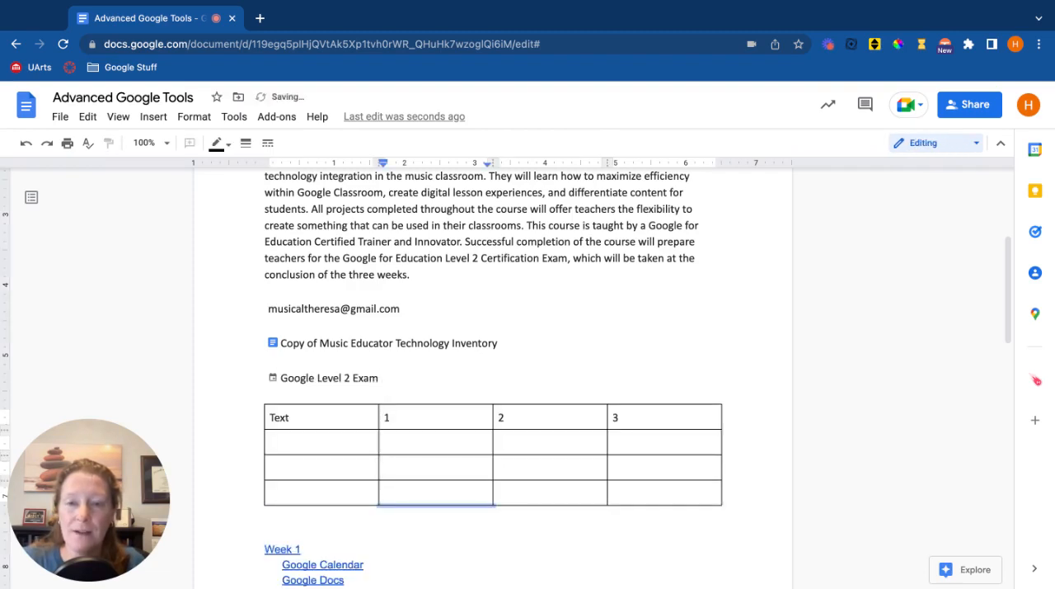
{"action": "mouse_move", "coordinate": [318, 384]}
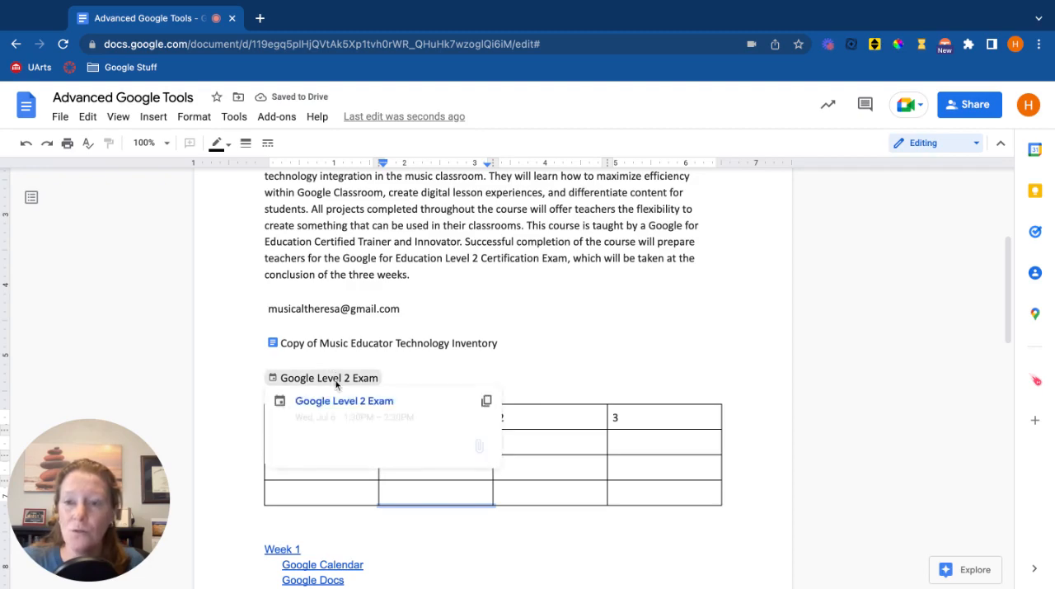
Start a new custom dropdown chip on a new line below the Google Level 2 Exam chip.
{"action": "left_click", "coordinate": [418, 376]}
{"action": "key", "text": "Return"}
{"action": "key", "text": "Return"}
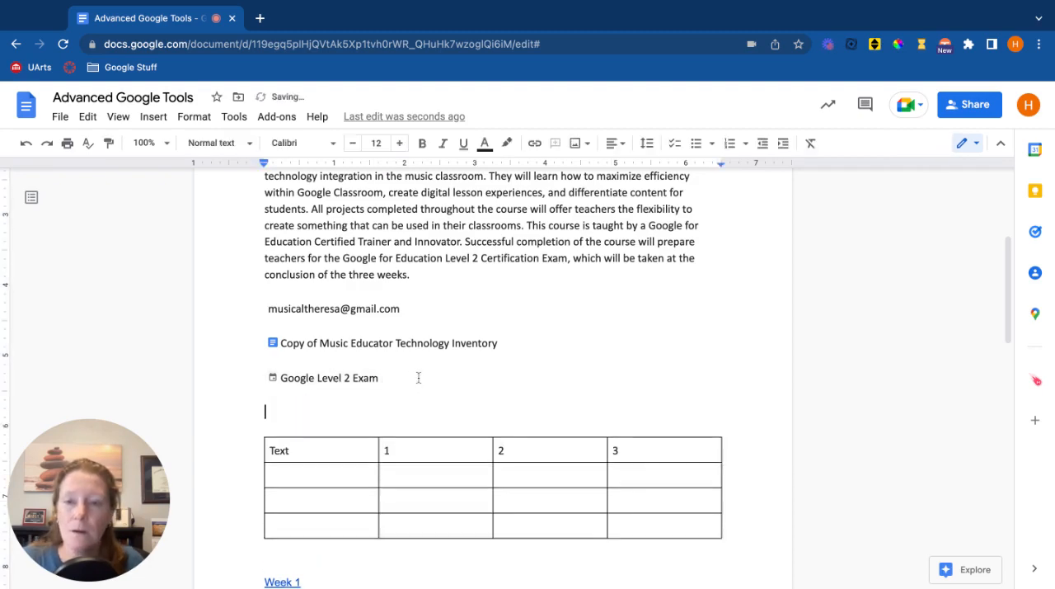
{"action": "type", "text": "@"}
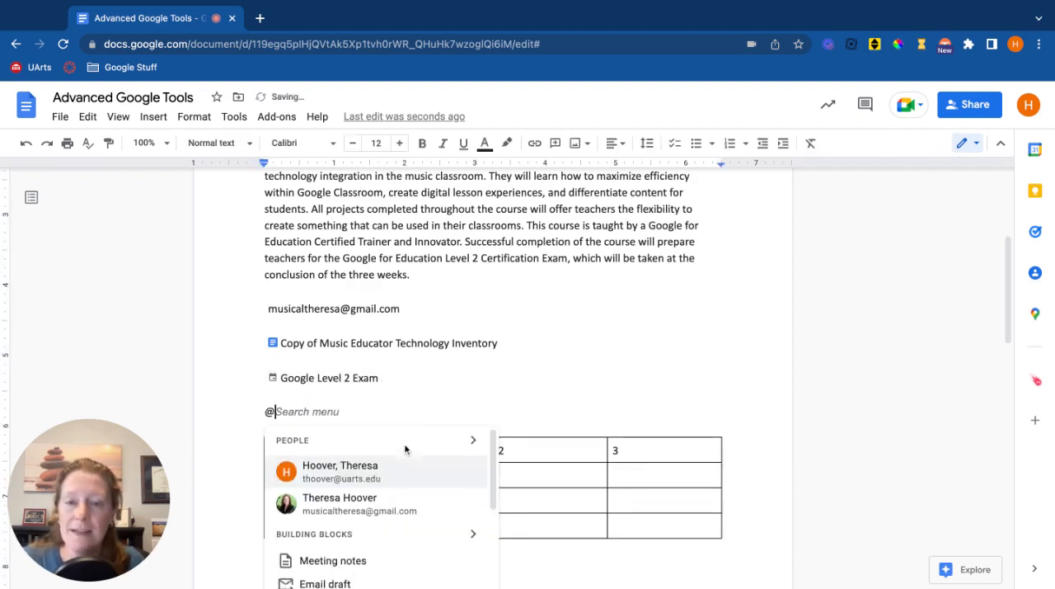
{"action": "scroll", "coordinate": [405, 445], "scroll_direction": "down", "scroll_amount": 4}
{"action": "scroll", "coordinate": [405, 450], "scroll_direction": "down", "scroll_amount": 10}
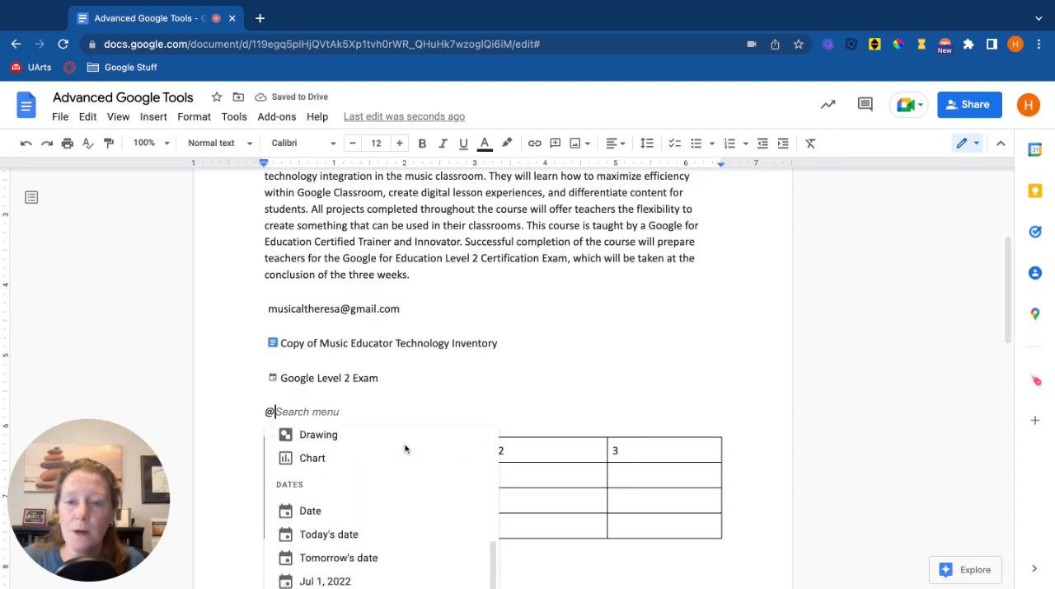
{"action": "scroll", "coordinate": [405, 449], "scroll_direction": "down", "scroll_amount": 5}
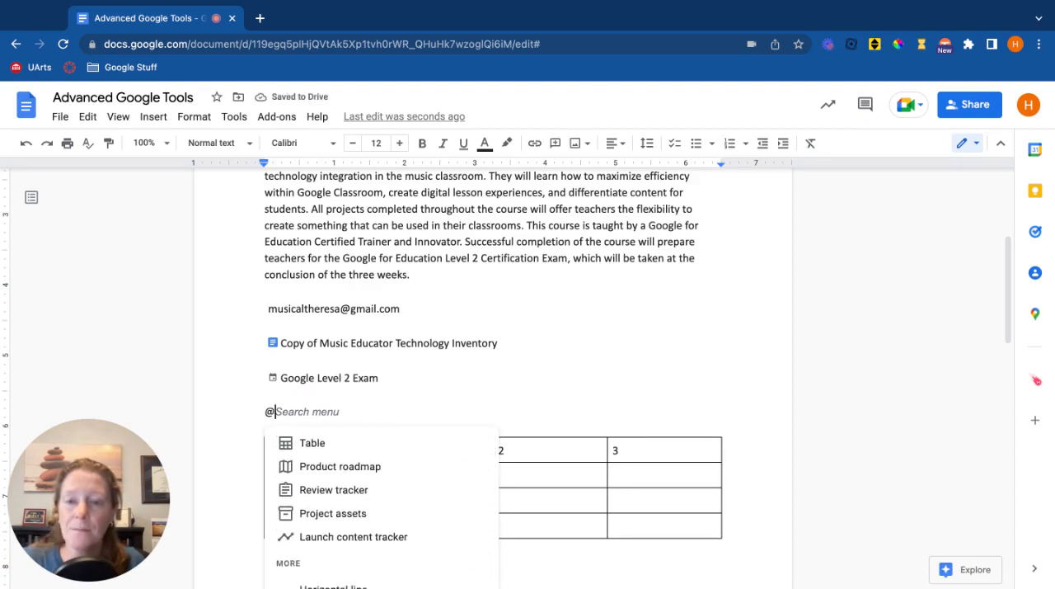
{"action": "scroll", "coordinate": [459, 431], "scroll_direction": "down", "scroll_amount": 2}
{"action": "scroll", "coordinate": [445, 402], "scroll_direction": "down", "scroll_amount": 2}
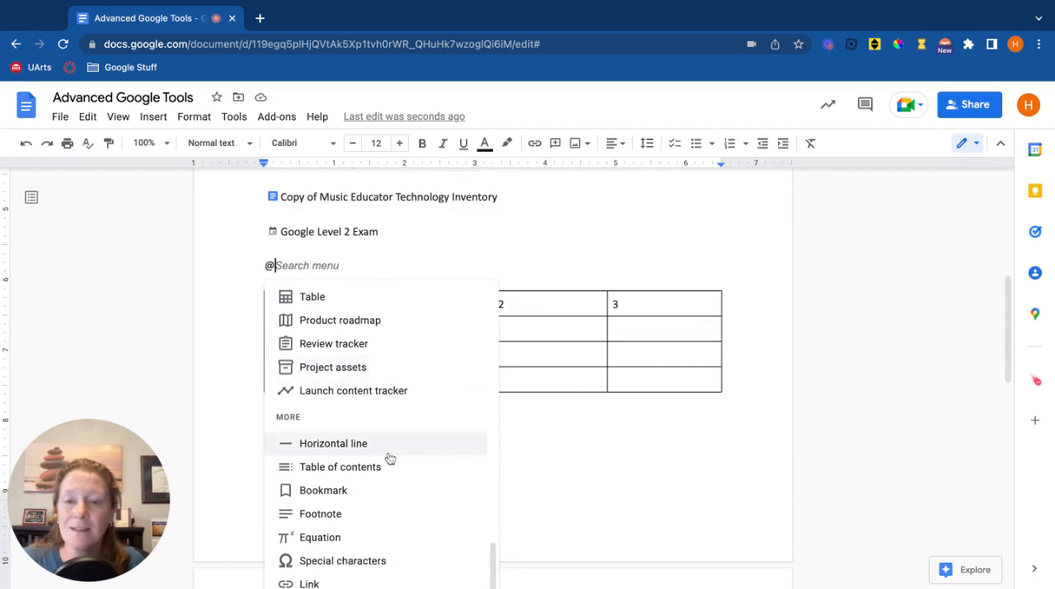
{"action": "scroll", "coordinate": [388, 457], "scroll_direction": "down", "scroll_amount": 4}
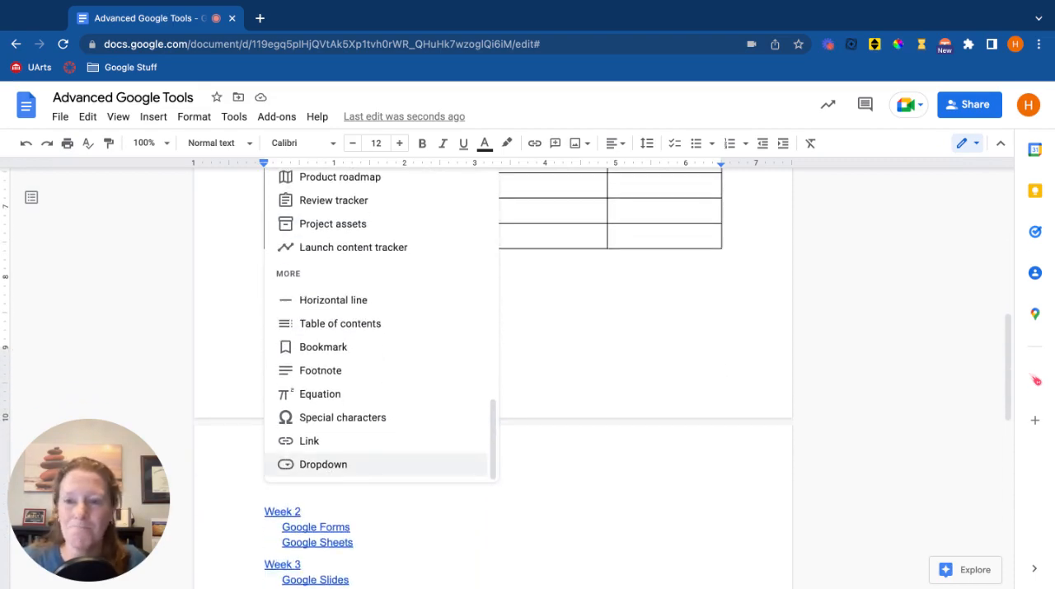
{"action": "left_click", "coordinate": [323, 463]}
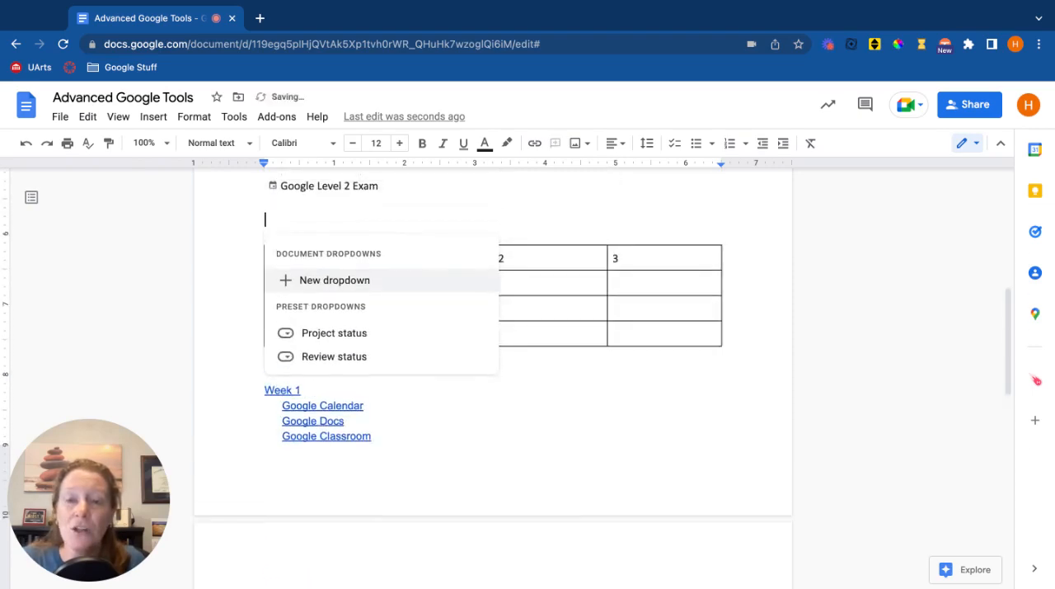
{"action": "left_click", "coordinate": [348, 282]}
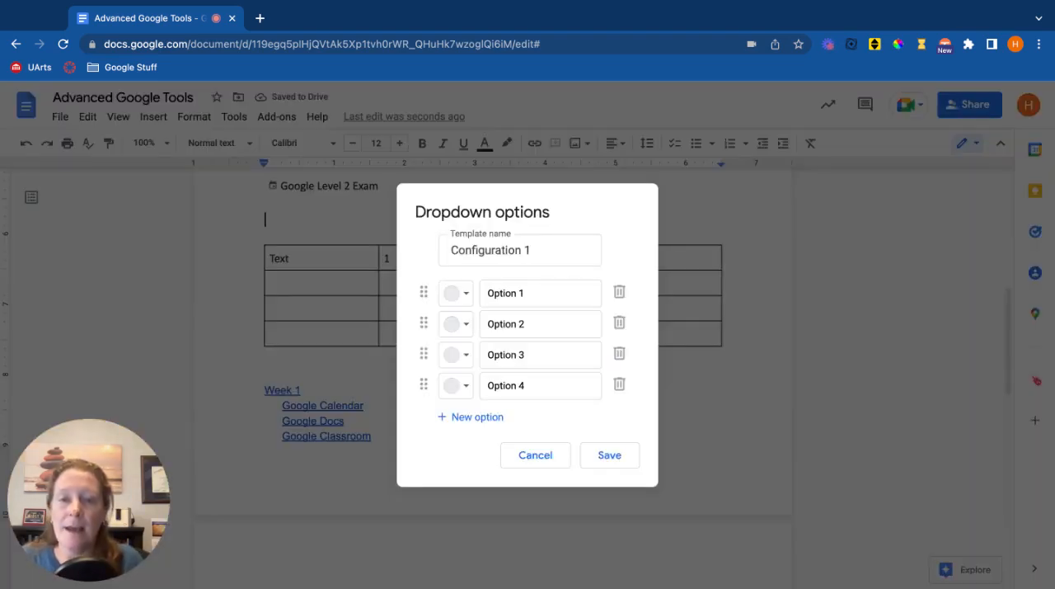
Name the new dropdown template "Rubric".
{"action": "triple_click", "coordinate": [502, 250]}
{"action": "type", "text": "Tu"}
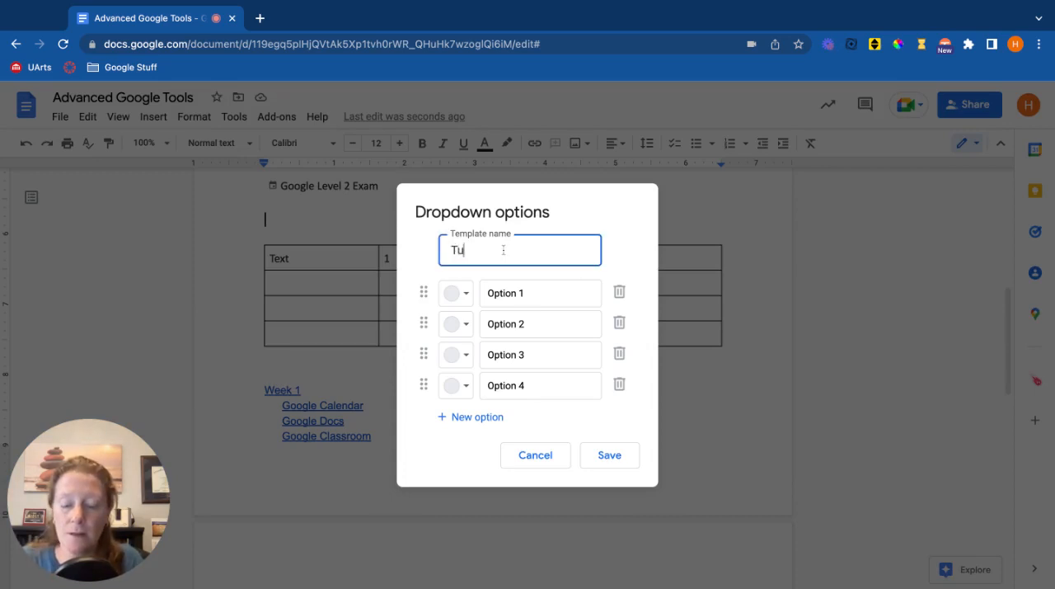
{"action": "type", "text": "b"}
{"action": "key", "text": "BackSpace"}
{"action": "key", "text": "BackSpace"}
{"action": "key", "text": "BackSpace"}
{"action": "type", "text": "Ru"}
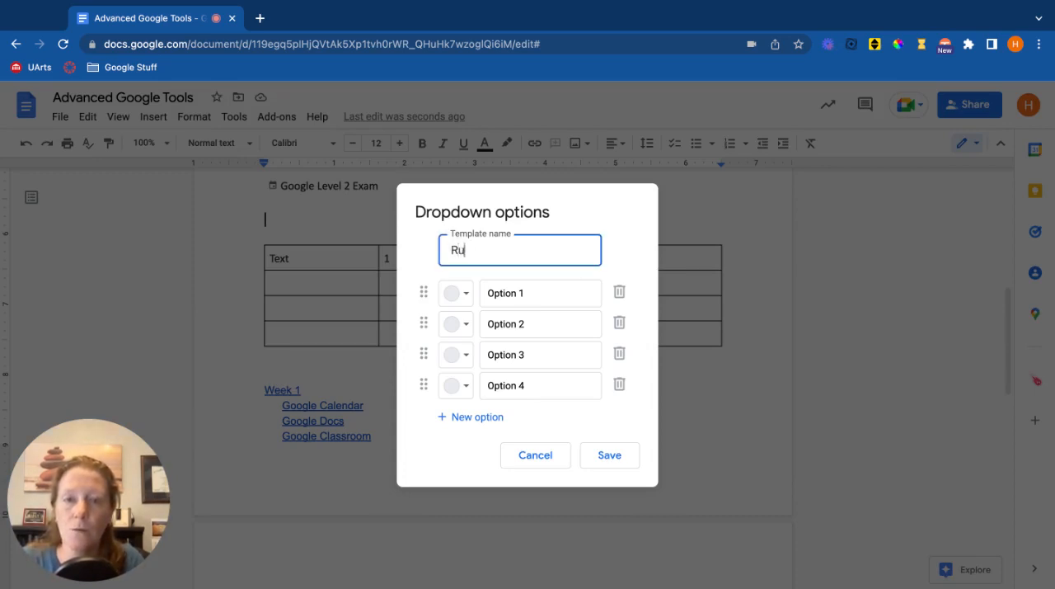
{"action": "type", "text": "bric"}
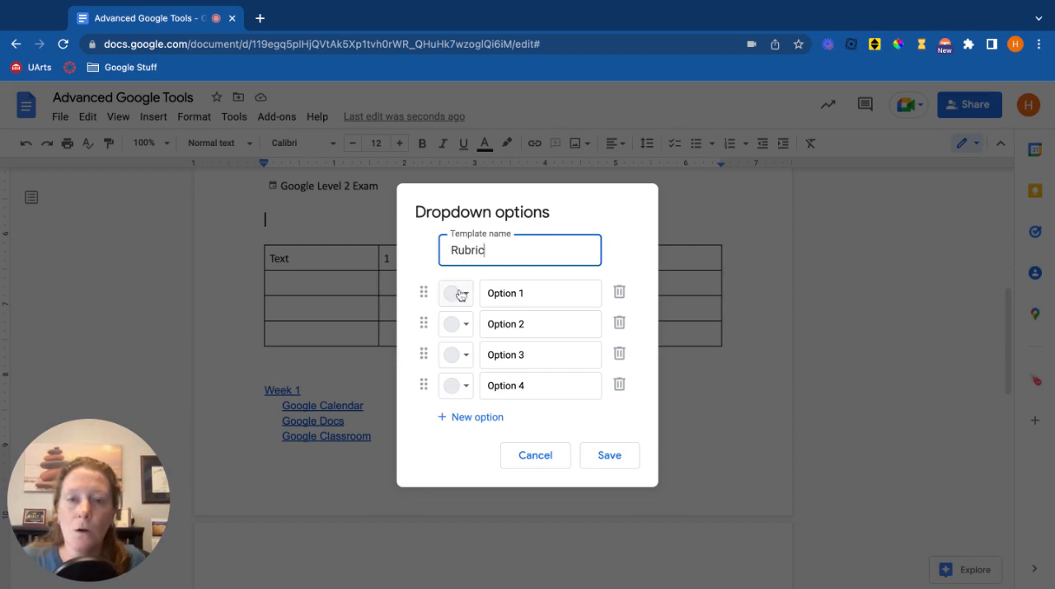
Rename the first three dropdown options to "Mastery", "Approaching" and "Not achieving".
{"action": "left_click", "coordinate": [543, 293]}
{"action": "type", "text": "Mastery"}
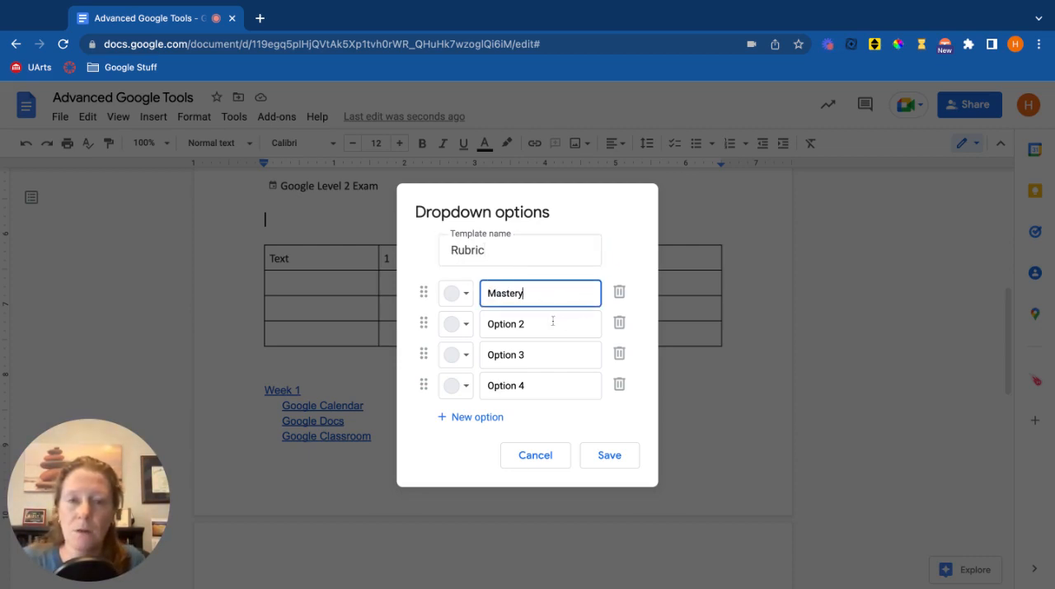
{"action": "left_click", "coordinate": [553, 321]}
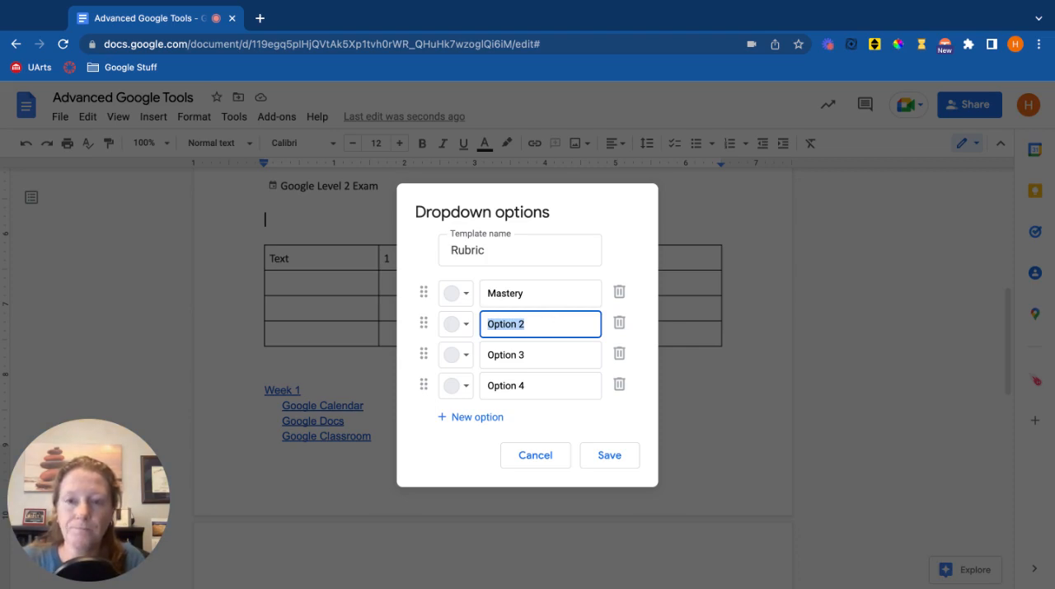
{"action": "type", "text": "Approaching"}
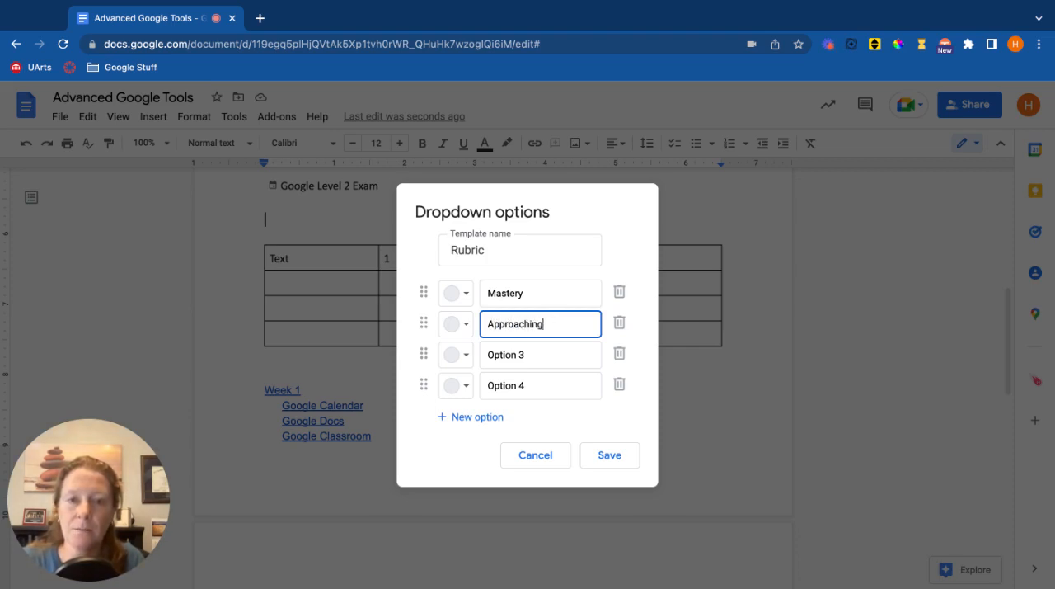
{"action": "left_click", "coordinate": [535, 361]}
{"action": "double_click", "coordinate": [535, 360]}
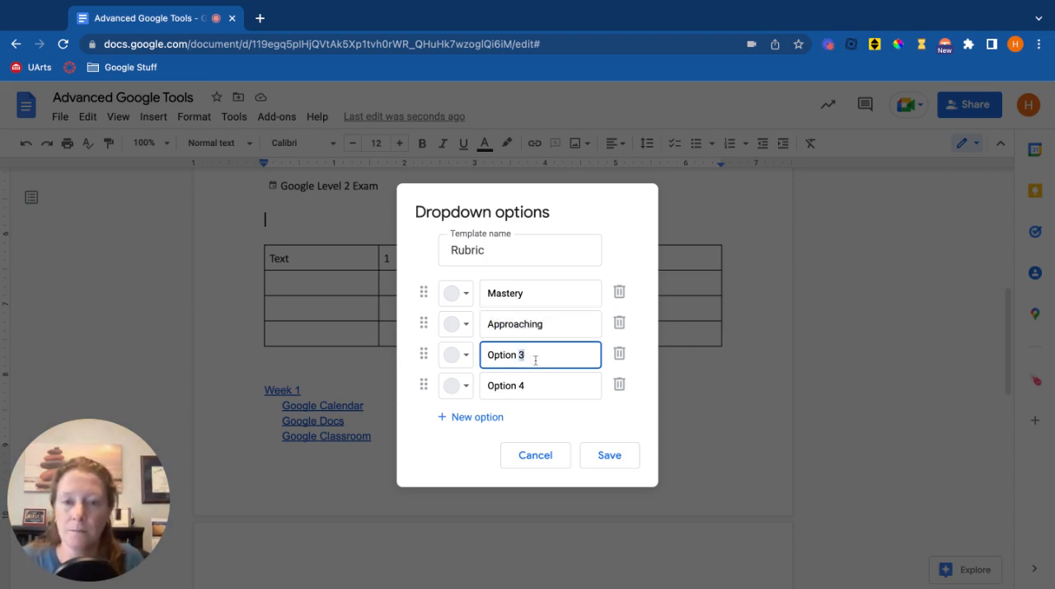
{"action": "triple_click", "coordinate": [535, 360]}
{"action": "type", "text": "Not a"}
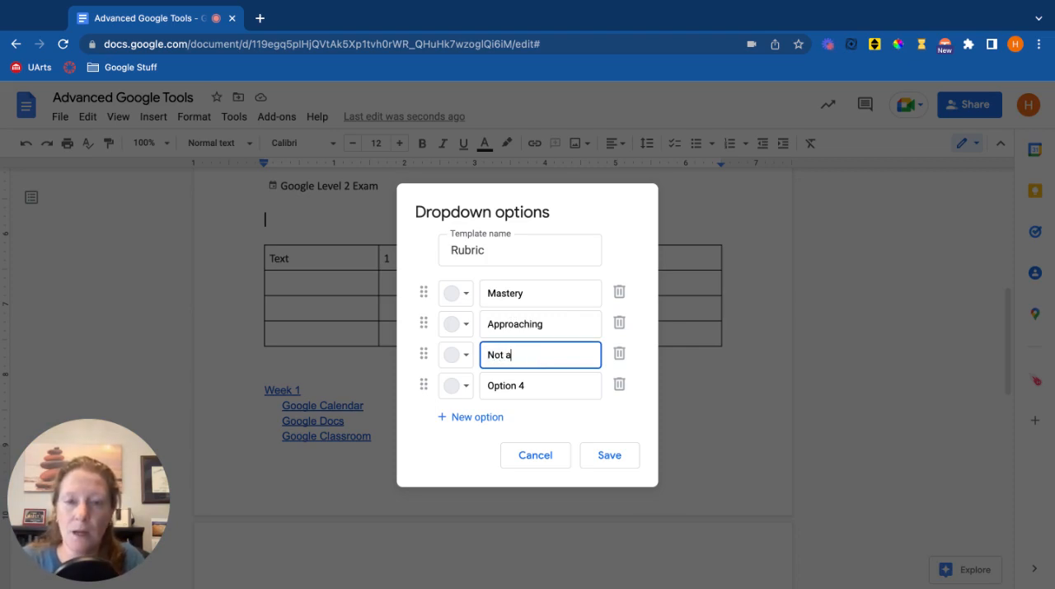
{"action": "type", "text": "chieving"}
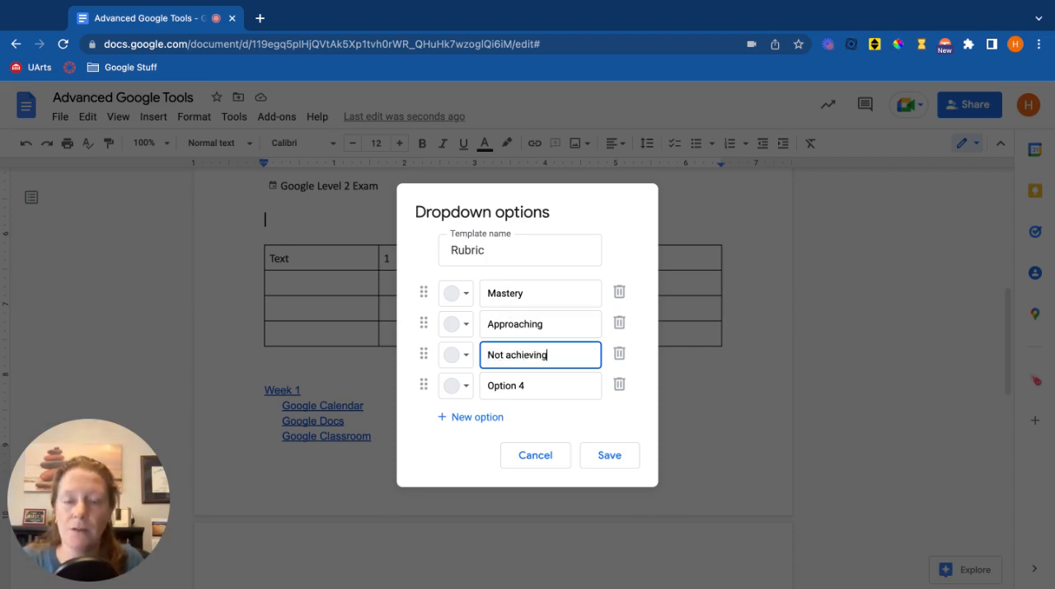
Color Mastery light green, Approaching light yellow and Not achieving light red, and save the dropdown without Option 4.
{"action": "left_click", "coordinate": [460, 293]}
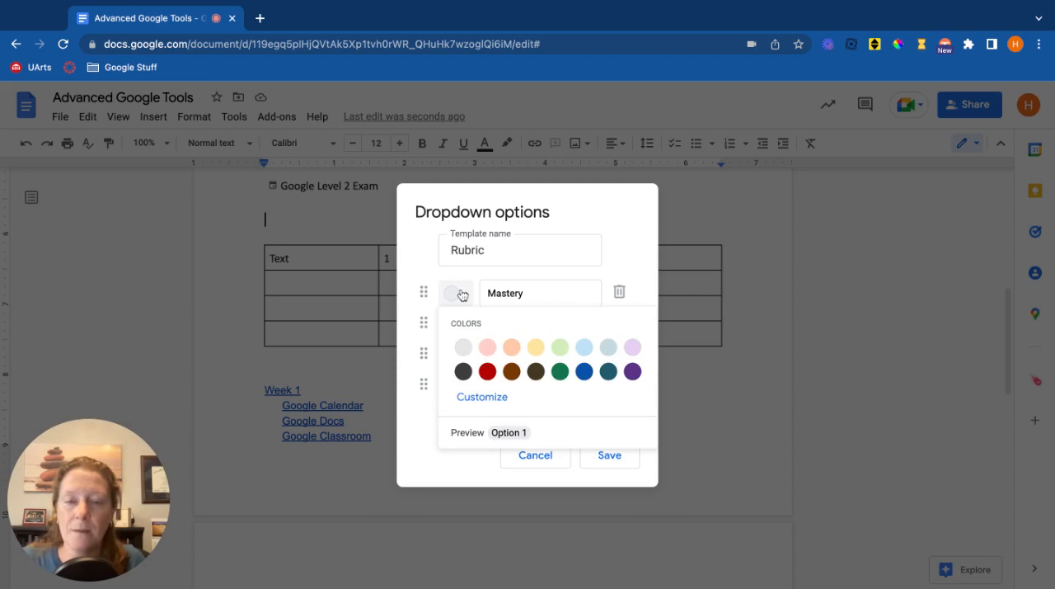
{"action": "left_click", "coordinate": [556, 345]}
{"action": "left_click", "coordinate": [461, 323]}
{"action": "left_click", "coordinate": [532, 375]}
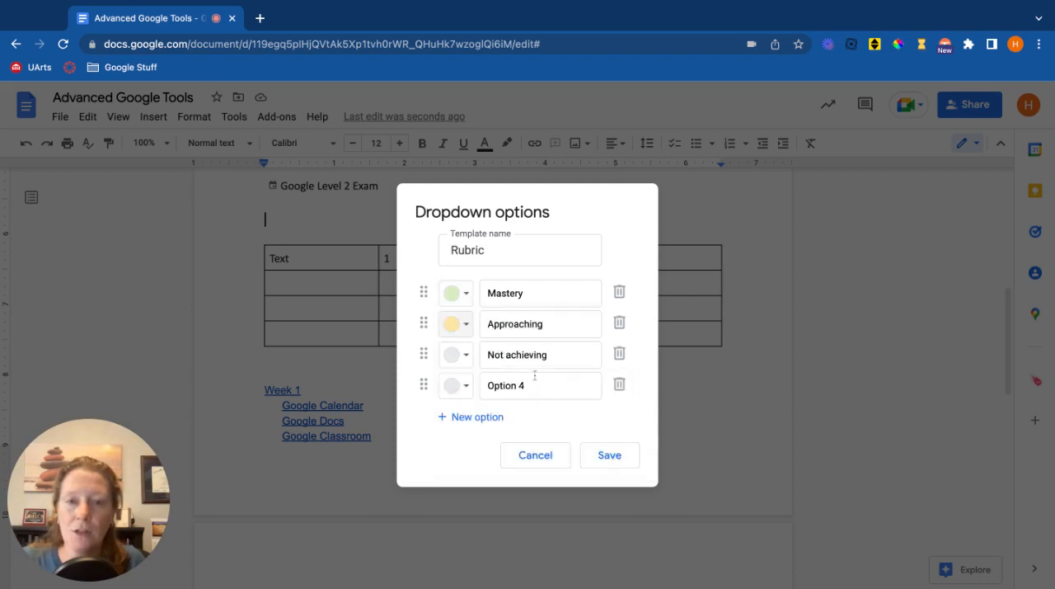
{"action": "left_click", "coordinate": [467, 363]}
{"action": "left_click", "coordinate": [492, 408]}
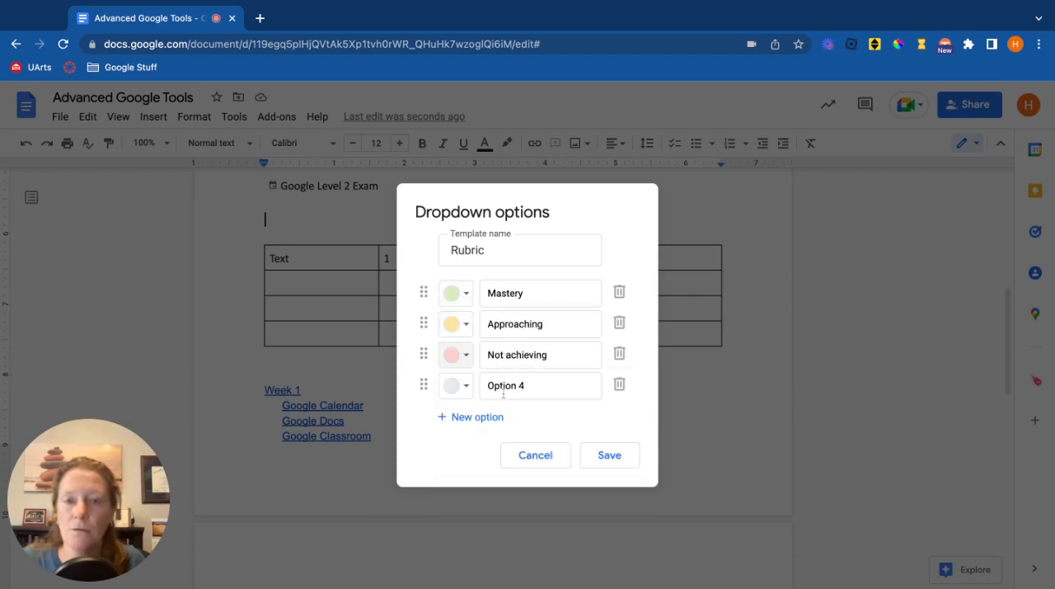
{"action": "left_click", "coordinate": [619, 385]}
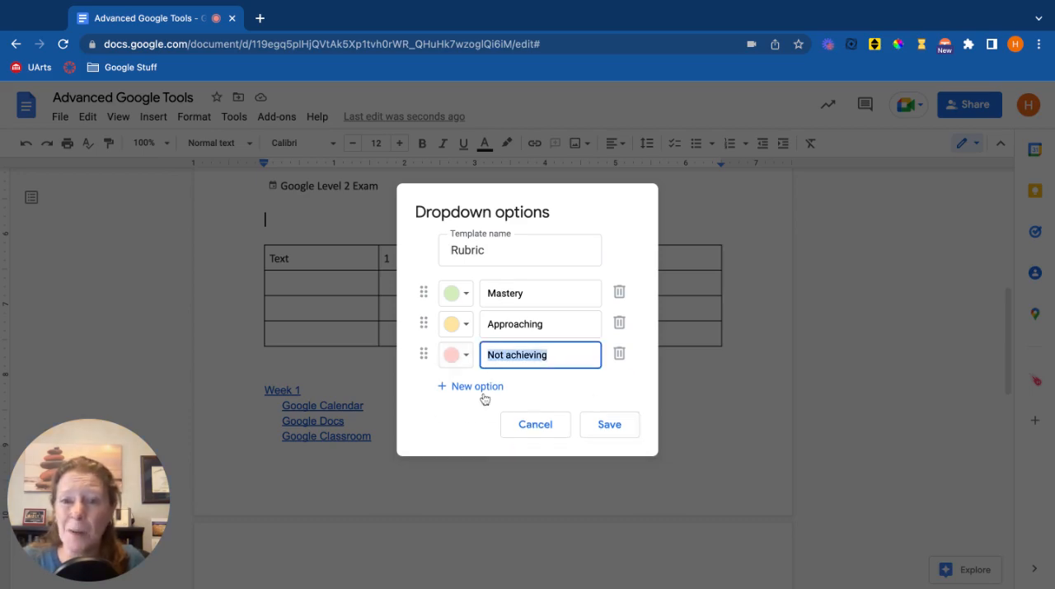
{"action": "left_click", "coordinate": [614, 427]}
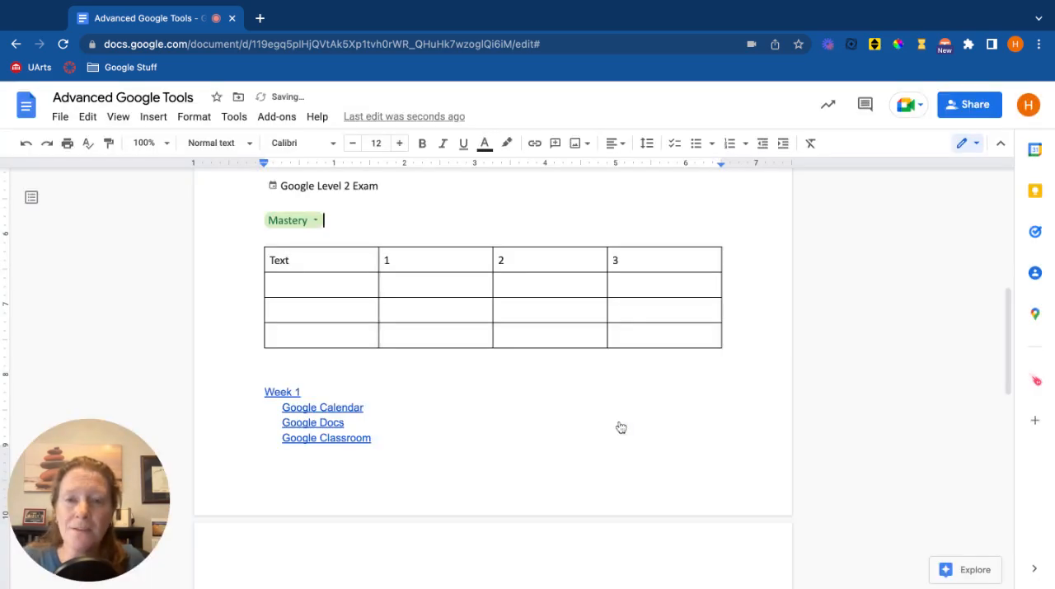
Switch the Rubric dropdown chip in the document to Approaching and finally to Not achieving.
{"action": "left_click", "coordinate": [317, 221]}
{"action": "left_click", "coordinate": [325, 272]}
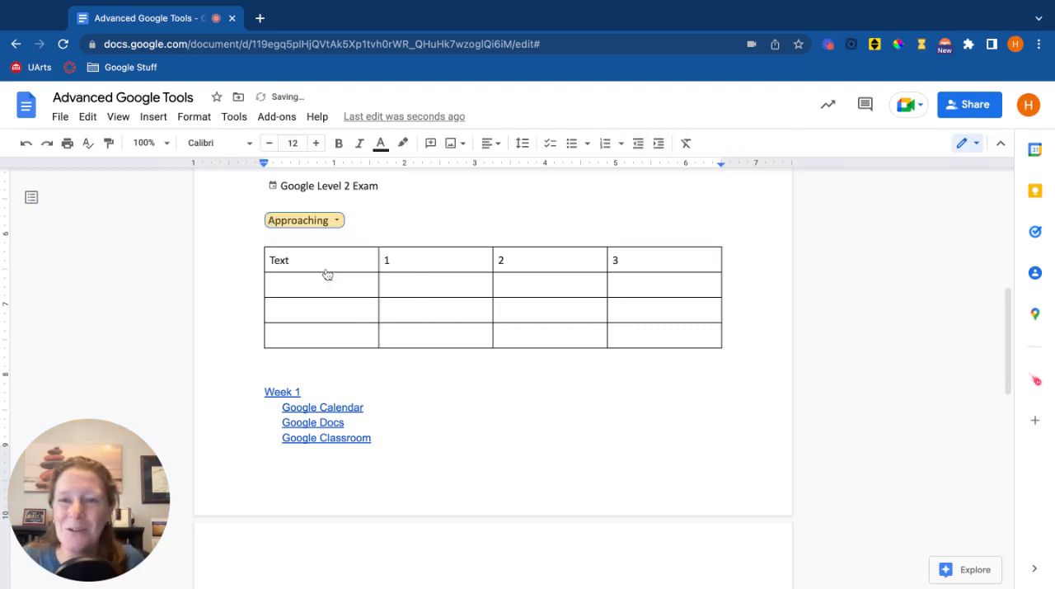
{"action": "left_click", "coordinate": [334, 225]}
{"action": "left_click", "coordinate": [330, 293]}
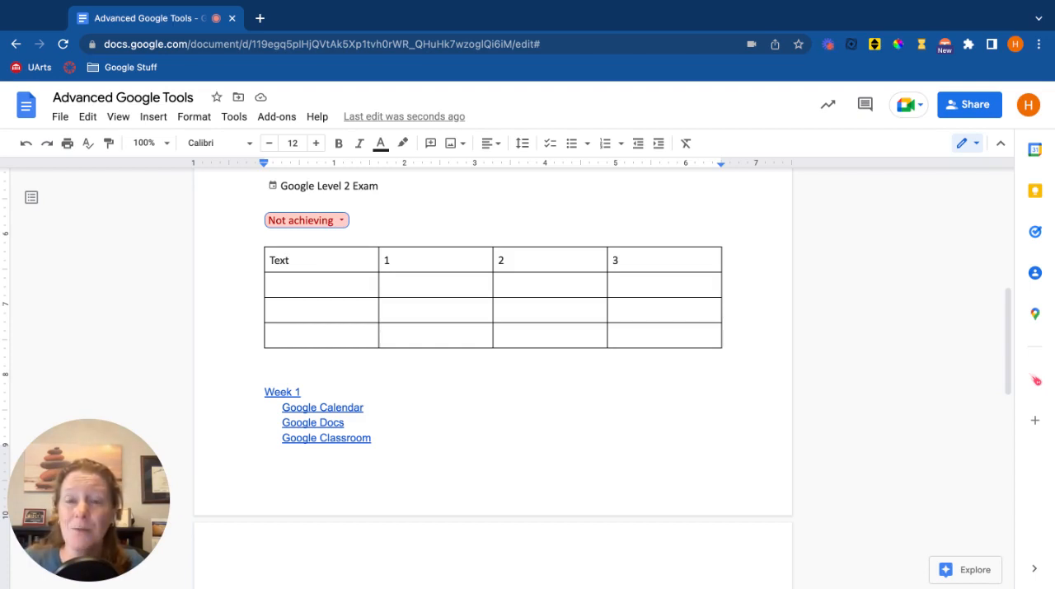
On a new line below the Rubric chip, bring up the available dropdowns and preview the Rubric, Project status and Review status options.
{"action": "left_click", "coordinate": [351, 220]}
{"action": "key", "text": "Return"}
{"action": "key", "text": "Return"}
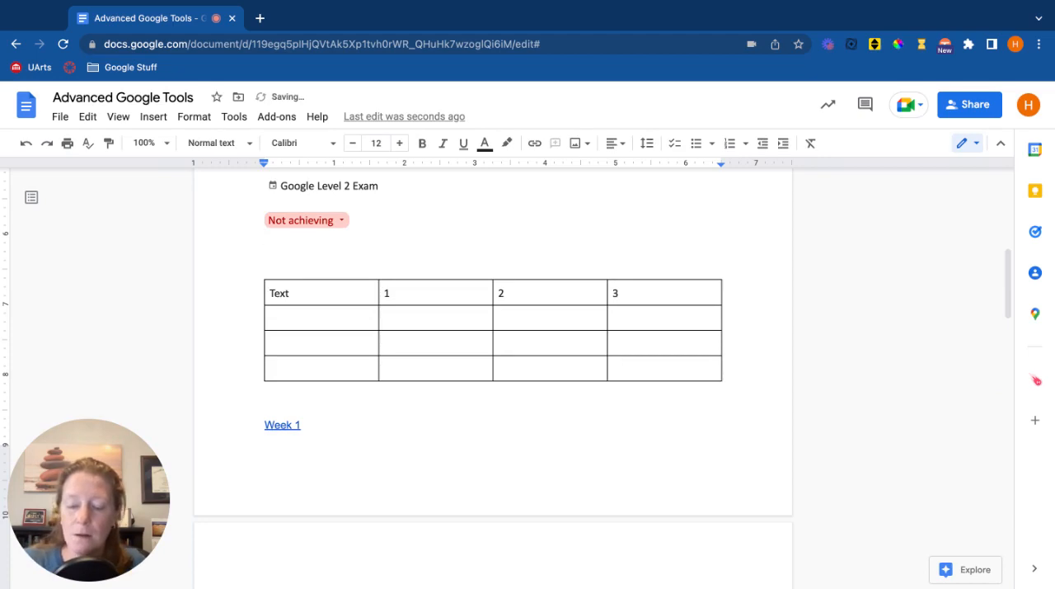
{"action": "type", "text": "@"}
{"action": "scroll", "coordinate": [378, 460], "scroll_direction": "down", "scroll_amount": 5}
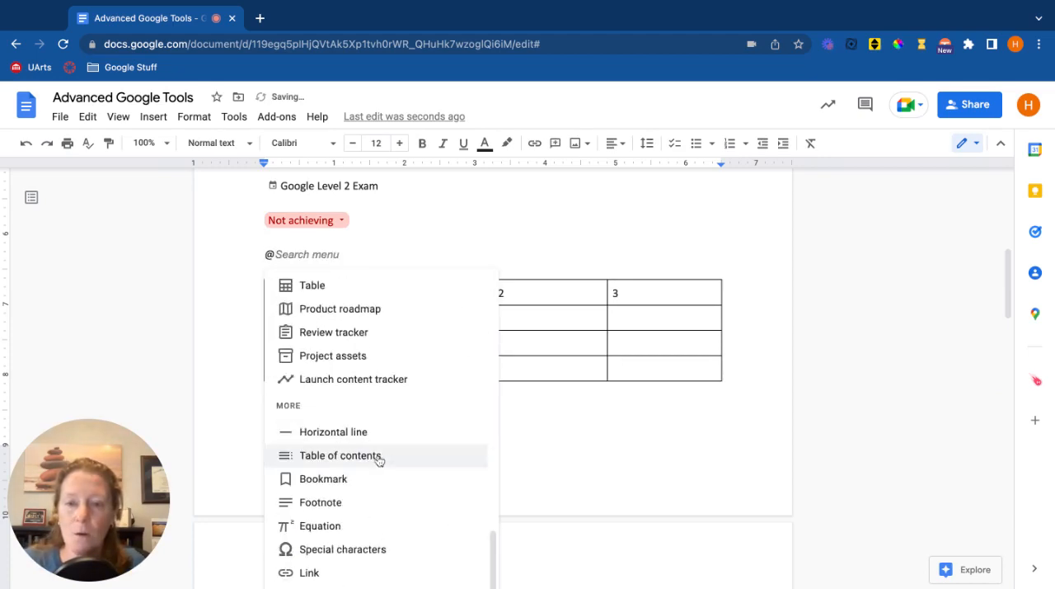
{"action": "scroll", "coordinate": [483, 528], "scroll_direction": "down", "scroll_amount": 3}
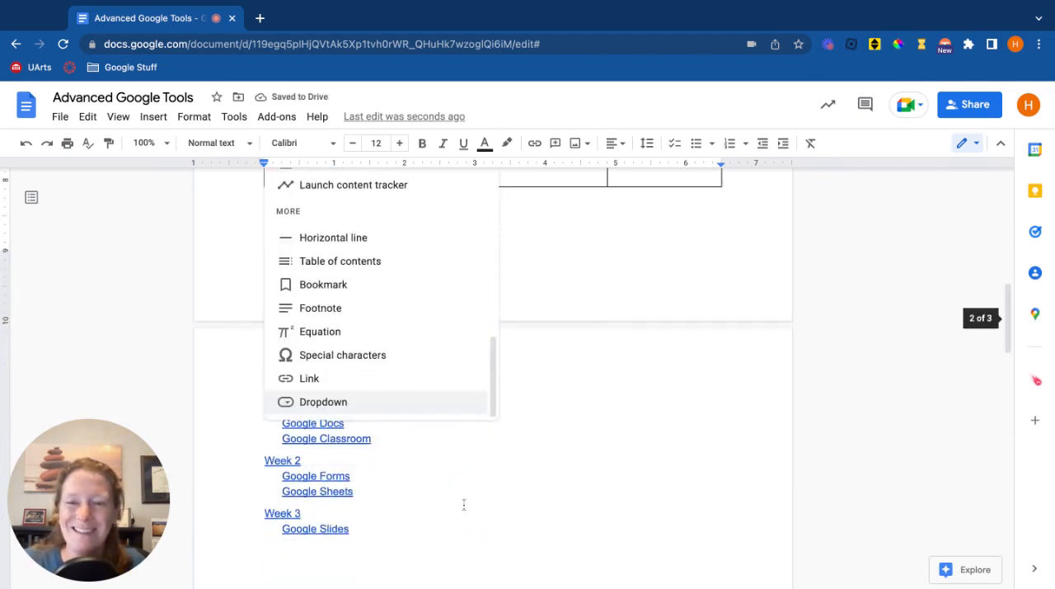
{"action": "left_click", "coordinate": [376, 403]}
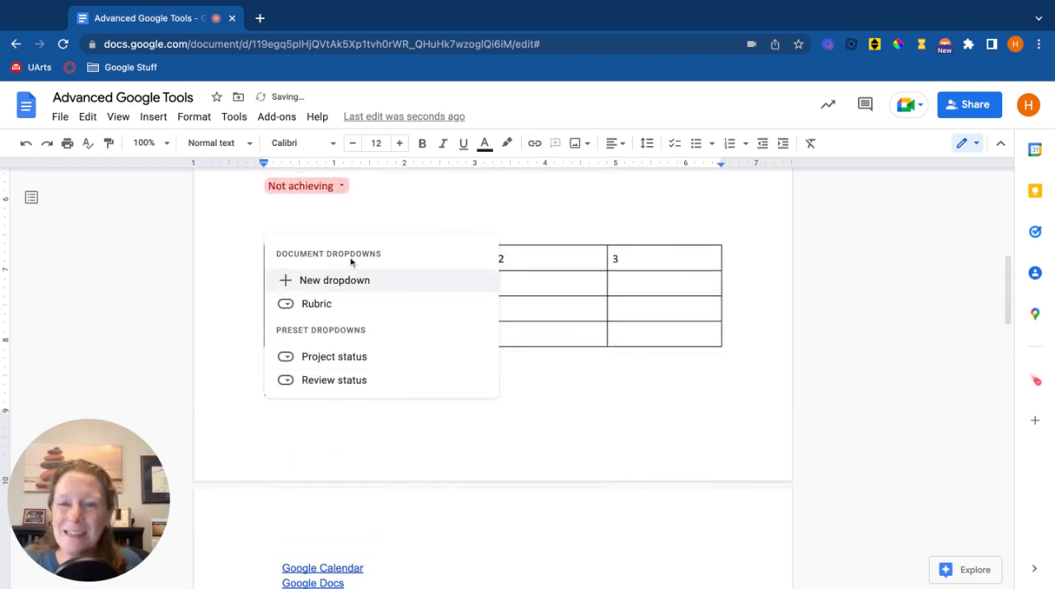
{"action": "mouse_move", "coordinate": [341, 304]}
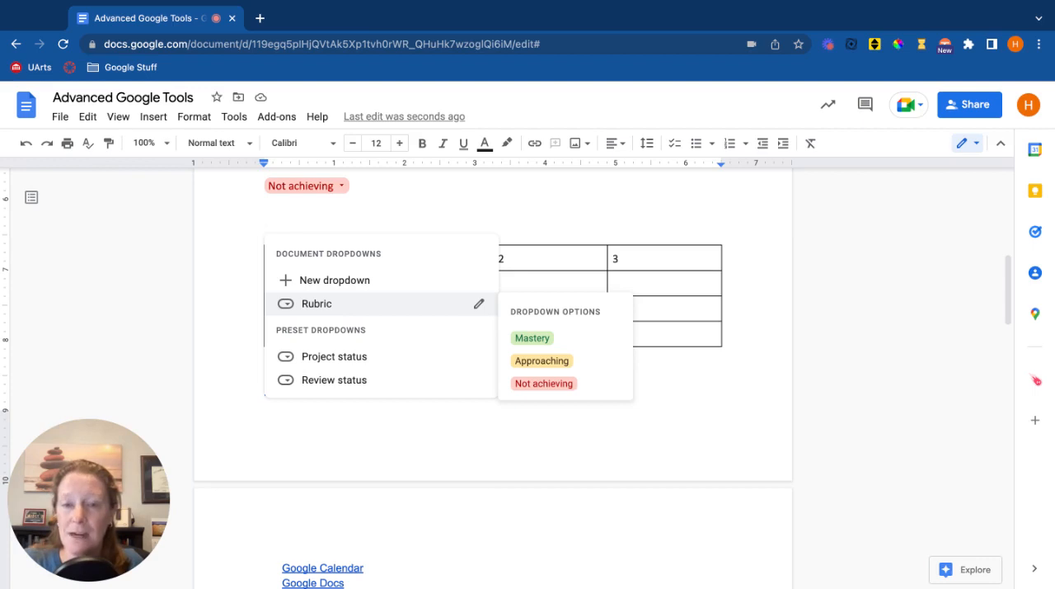
{"action": "mouse_move", "coordinate": [355, 360]}
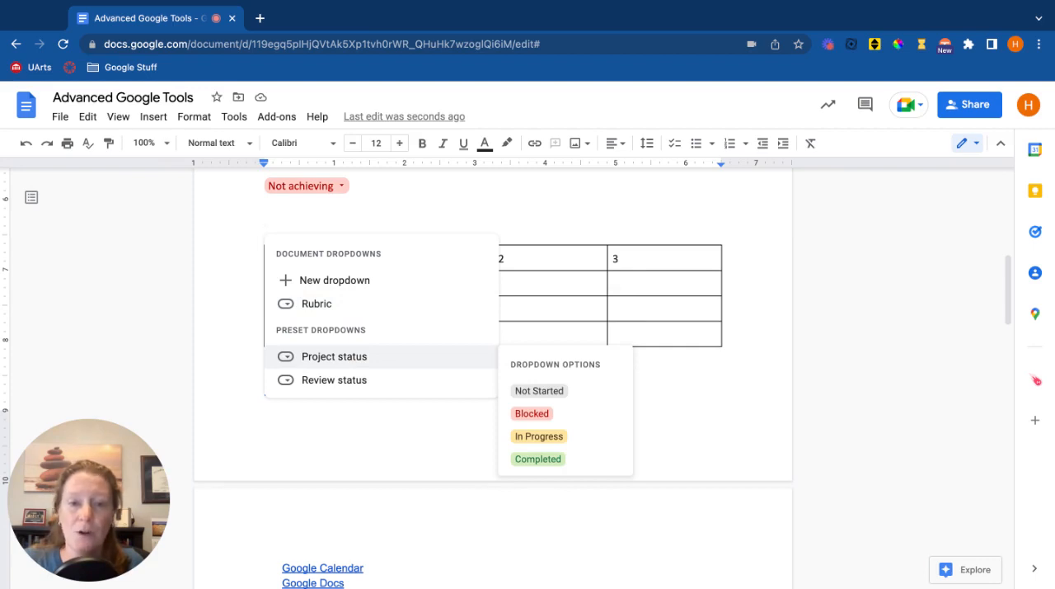
{"action": "mouse_move", "coordinate": [389, 384]}
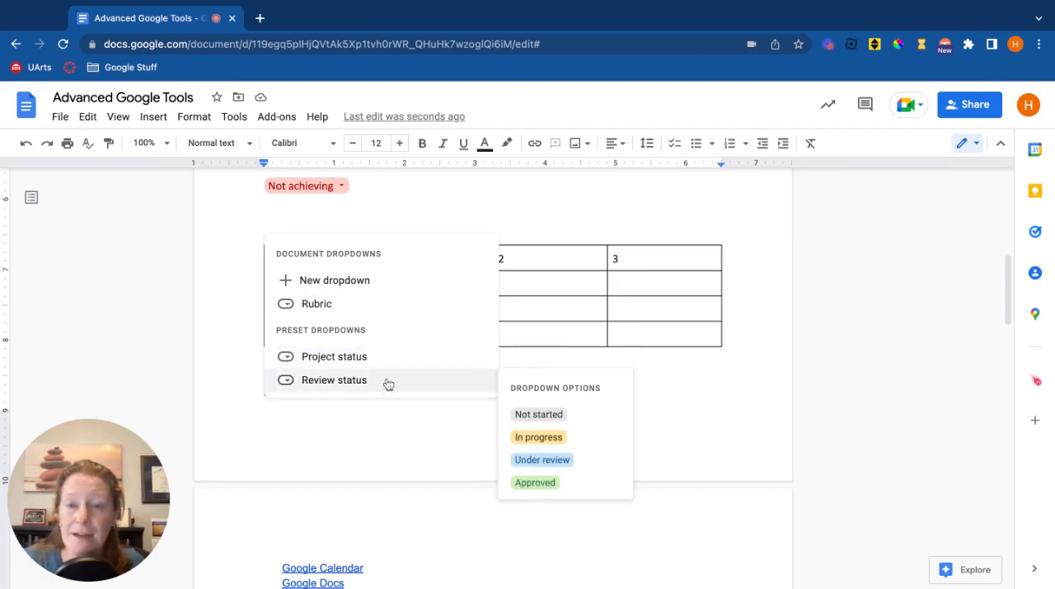
{"action": "mouse_move", "coordinate": [393, 365]}
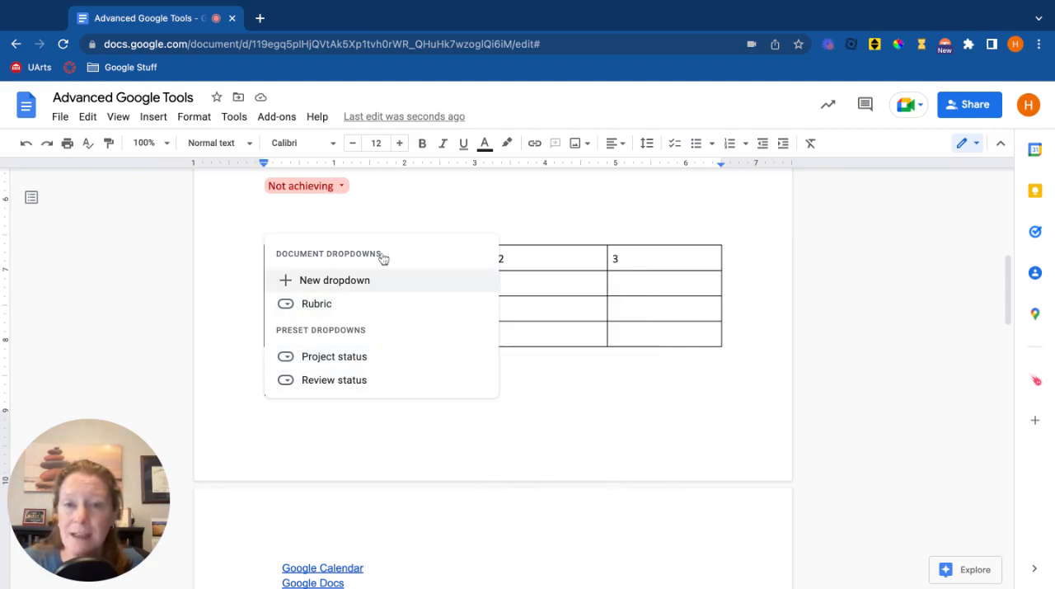
{"action": "left_click", "coordinate": [378, 200]}
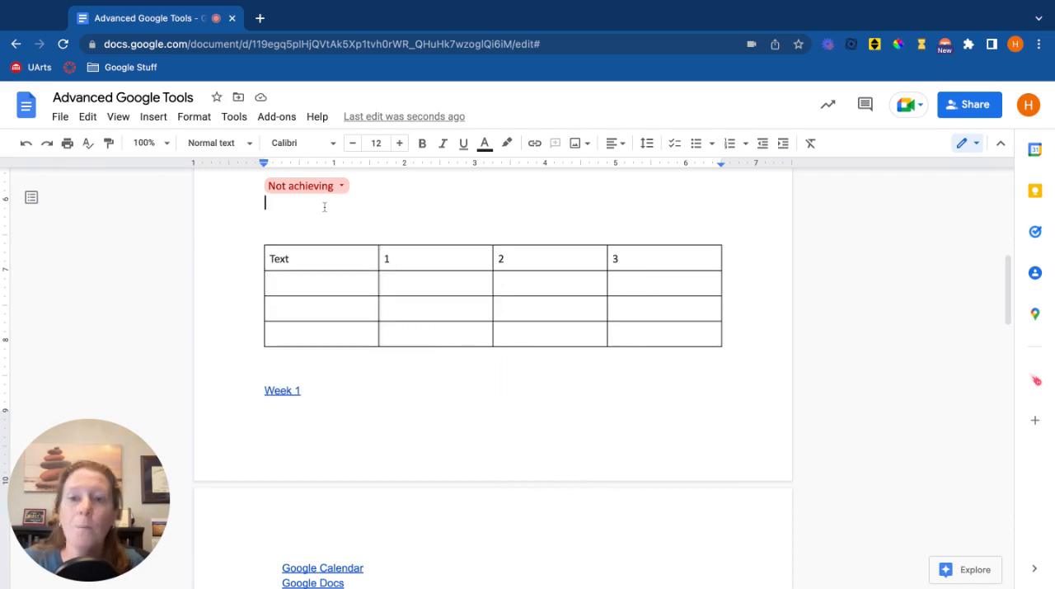
Open the Explore tool for the document and search it for "dogs".
{"action": "scroll", "coordinate": [323, 231], "scroll_direction": "up", "scroll_amount": 5}
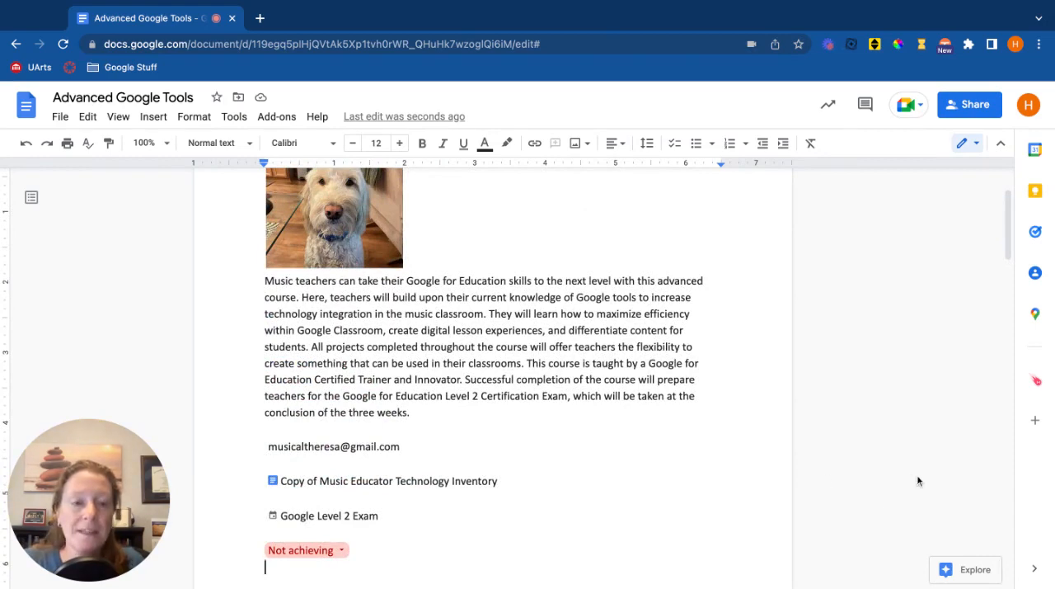
{"action": "left_click", "coordinate": [972, 576]}
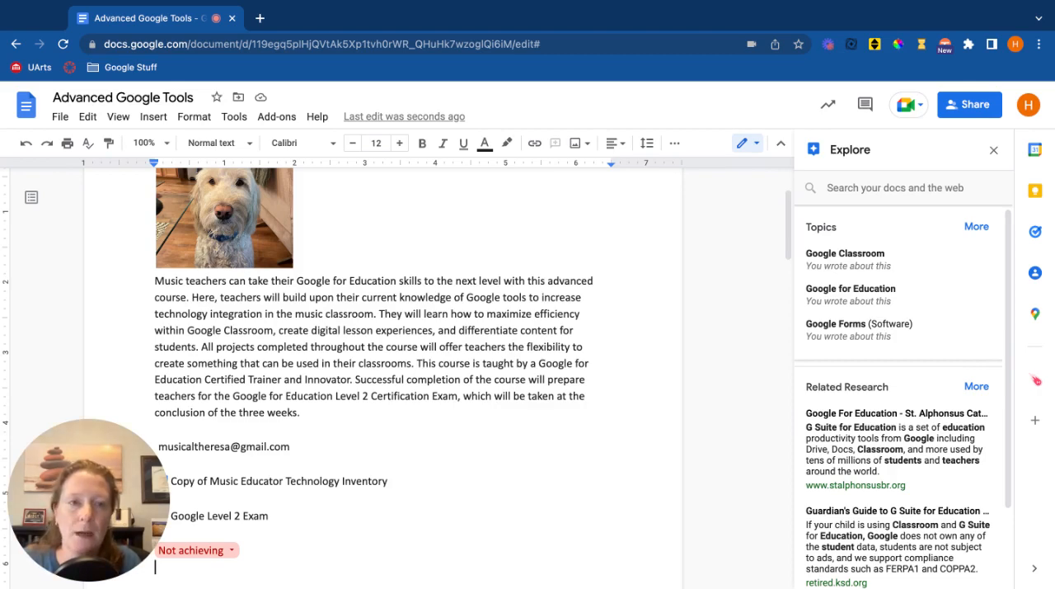
{"action": "left_click", "coordinate": [895, 188]}
{"action": "type", "text": "dogs"}
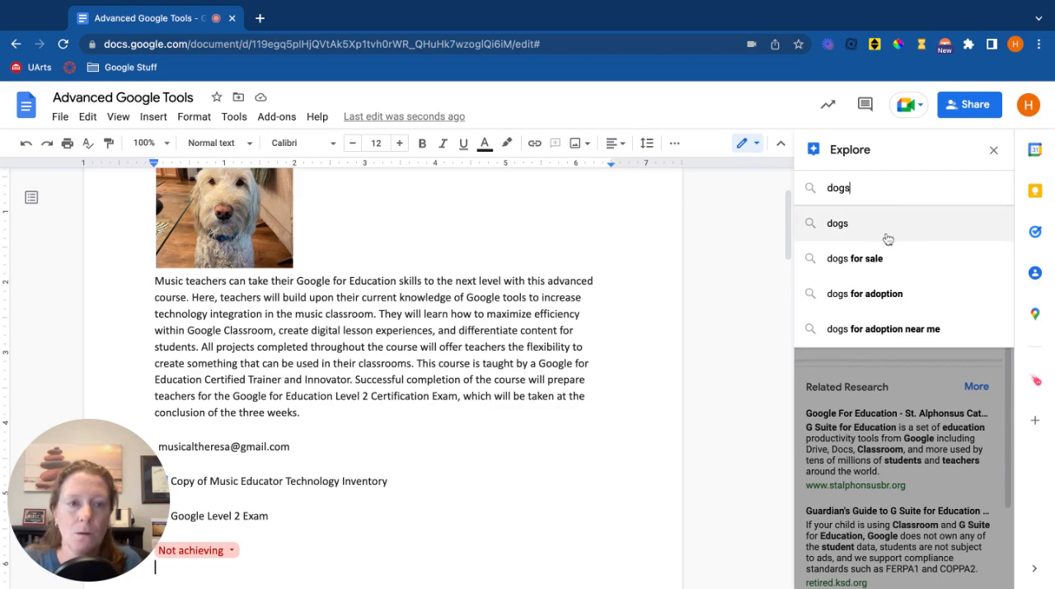
{"action": "left_click", "coordinate": [886, 239]}
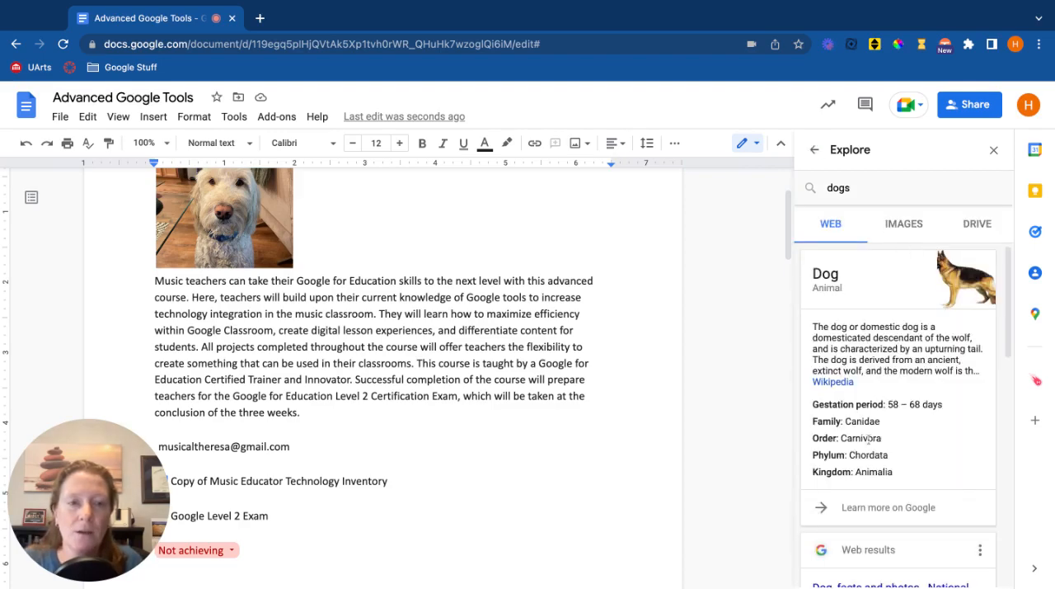
Browse the web, image and Drive results of the Explore search for dogs.
{"action": "scroll", "coordinate": [867, 440], "scroll_direction": "down", "scroll_amount": 2}
{"action": "scroll", "coordinate": [867, 439], "scroll_direction": "down", "scroll_amount": 2}
{"action": "scroll", "coordinate": [861, 412], "scroll_direction": "up", "scroll_amount": 4}
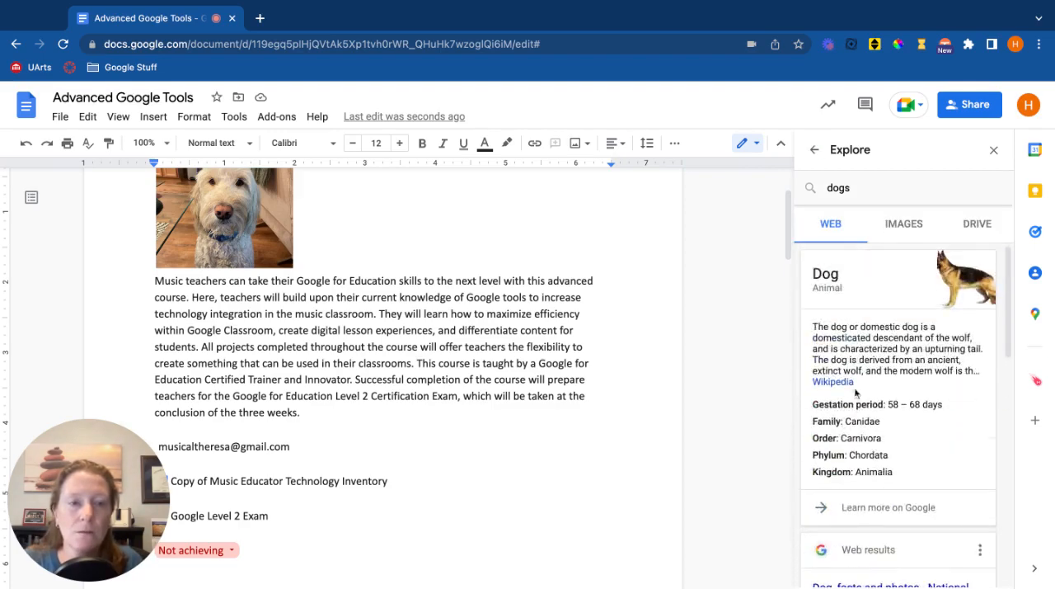
{"action": "left_click", "coordinate": [904, 223]}
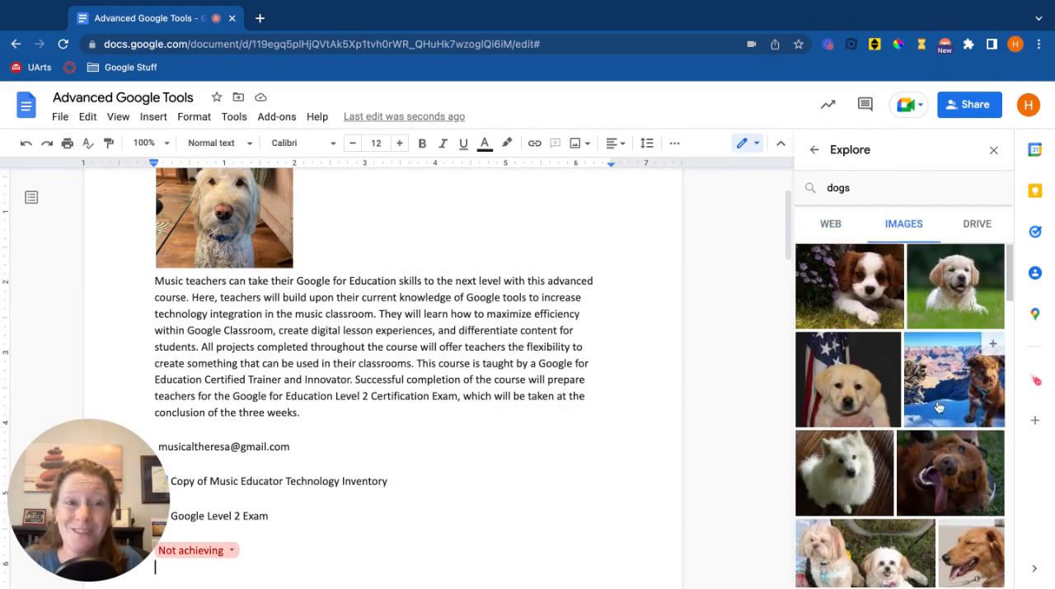
{"action": "scroll", "coordinate": [941, 407], "scroll_direction": "down", "scroll_amount": 1}
{"action": "scroll", "coordinate": [948, 371], "scroll_direction": "up", "scroll_amount": 1}
{"action": "left_click", "coordinate": [983, 224]}
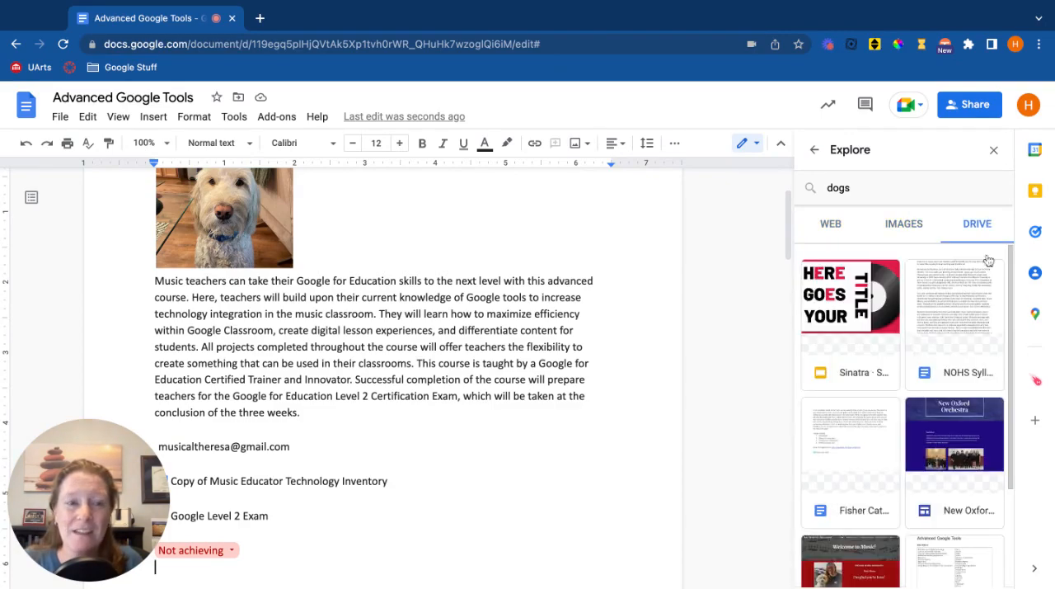
{"action": "scroll", "coordinate": [980, 371], "scroll_direction": "down", "scroll_amount": 3}
{"action": "scroll", "coordinate": [979, 371], "scroll_direction": "up", "scroll_amount": 3}
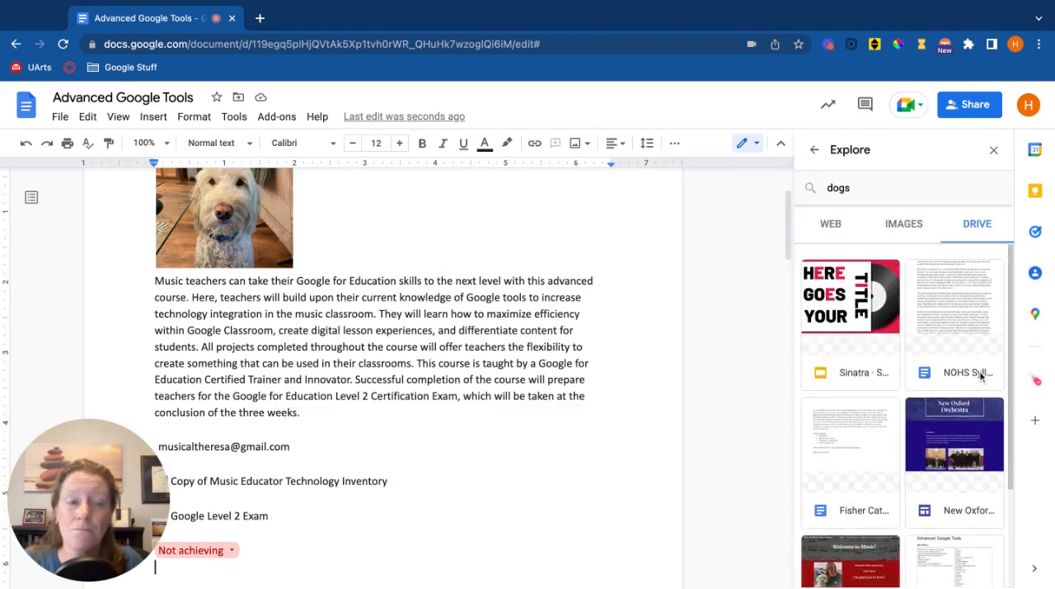
Insert the Explore image of the white puppy lying on grass below the Rubric chip and remove it again.
{"action": "left_click", "coordinate": [889, 226]}
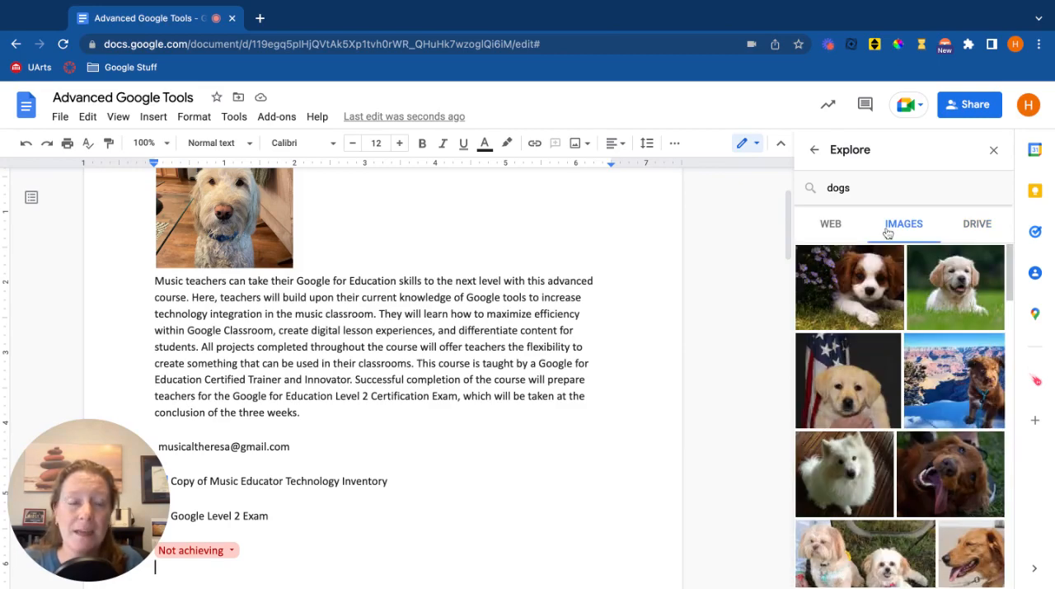
{"action": "left_click", "coordinate": [948, 318]}
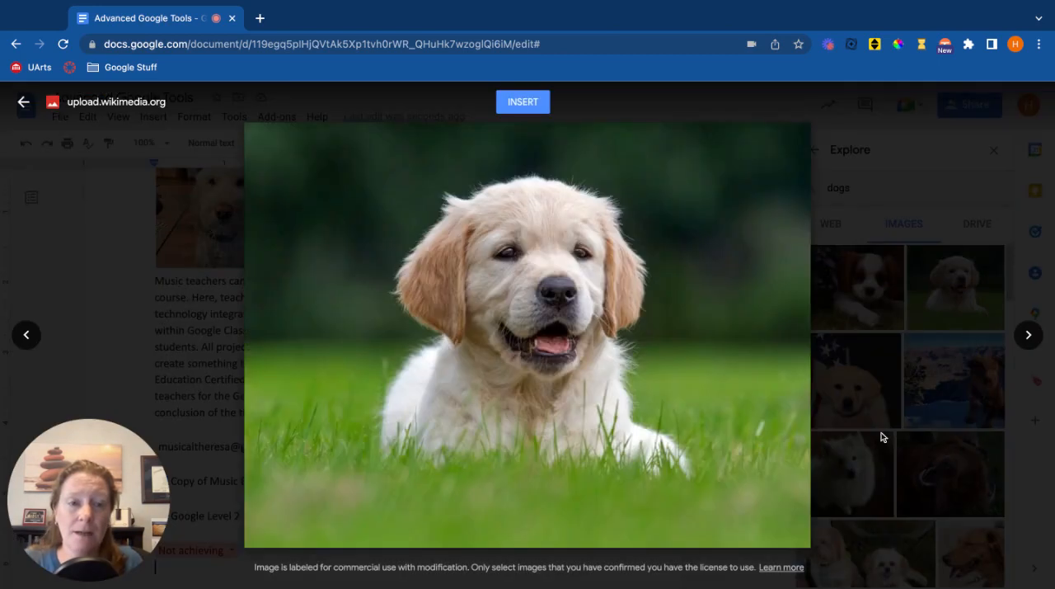
{"action": "left_click", "coordinate": [519, 108]}
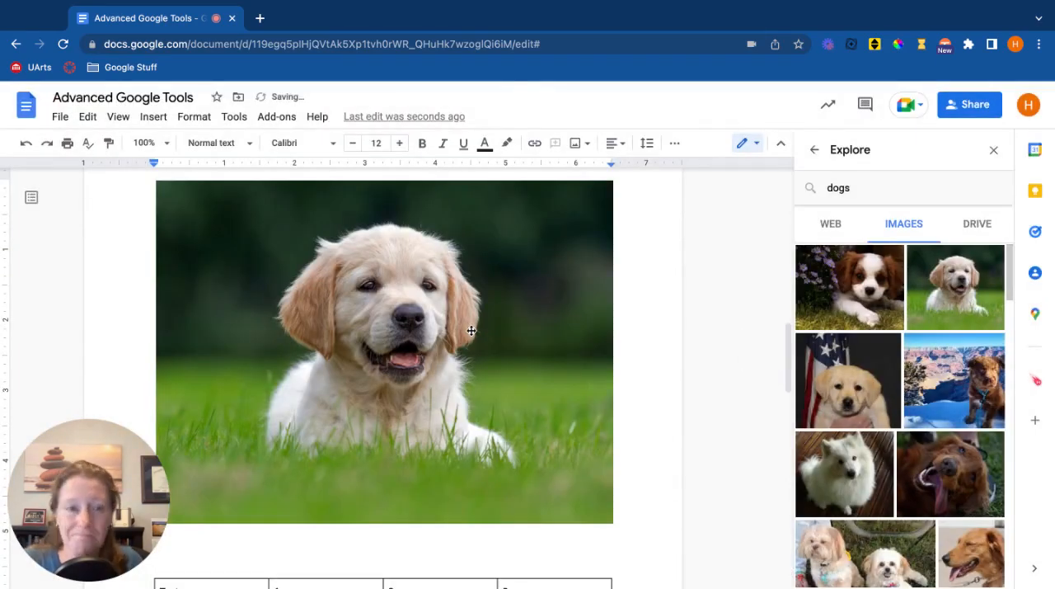
{"action": "left_click", "coordinate": [471, 331]}
{"action": "scroll", "coordinate": [470, 331], "scroll_direction": "down", "scroll_amount": 5}
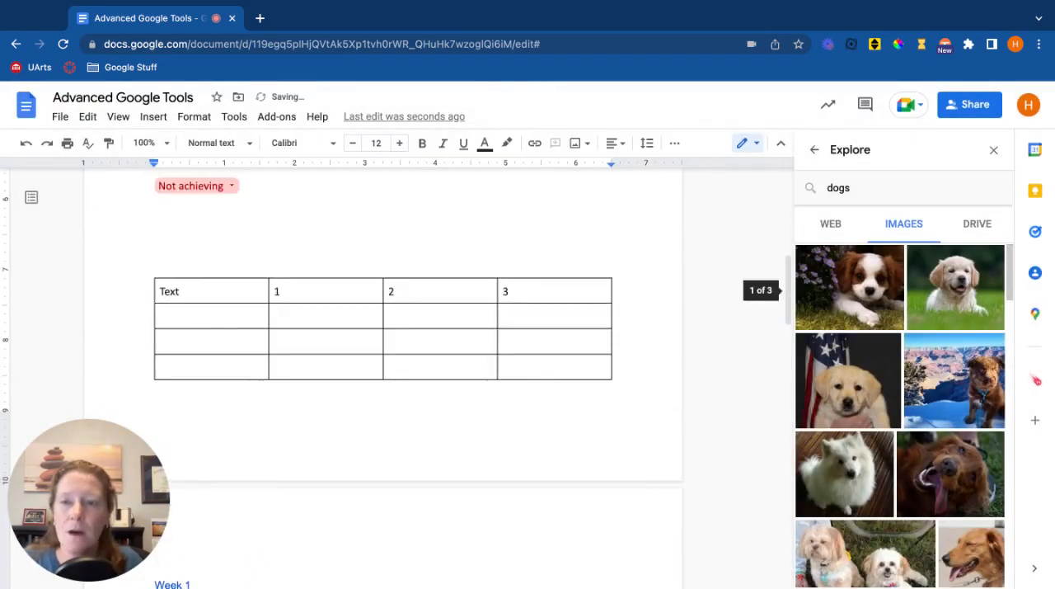
{"action": "scroll", "coordinate": [338, 355], "scroll_direction": "up", "scroll_amount": 5}
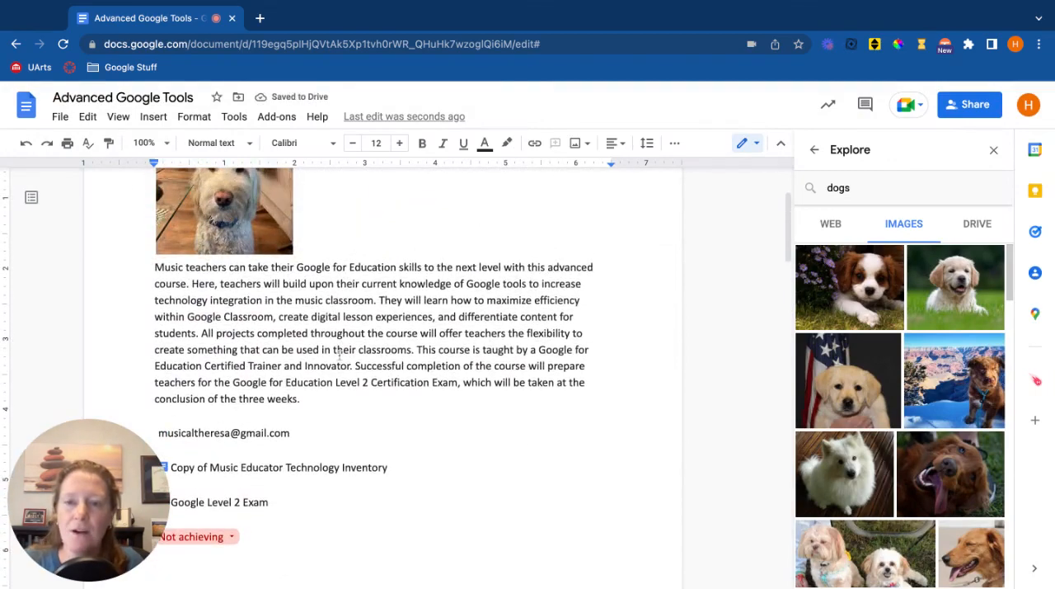
With the cursor at the end of the introductory paragraph, search Explore for "google certification exam" and show the web results.
{"action": "left_click", "coordinate": [316, 401]}
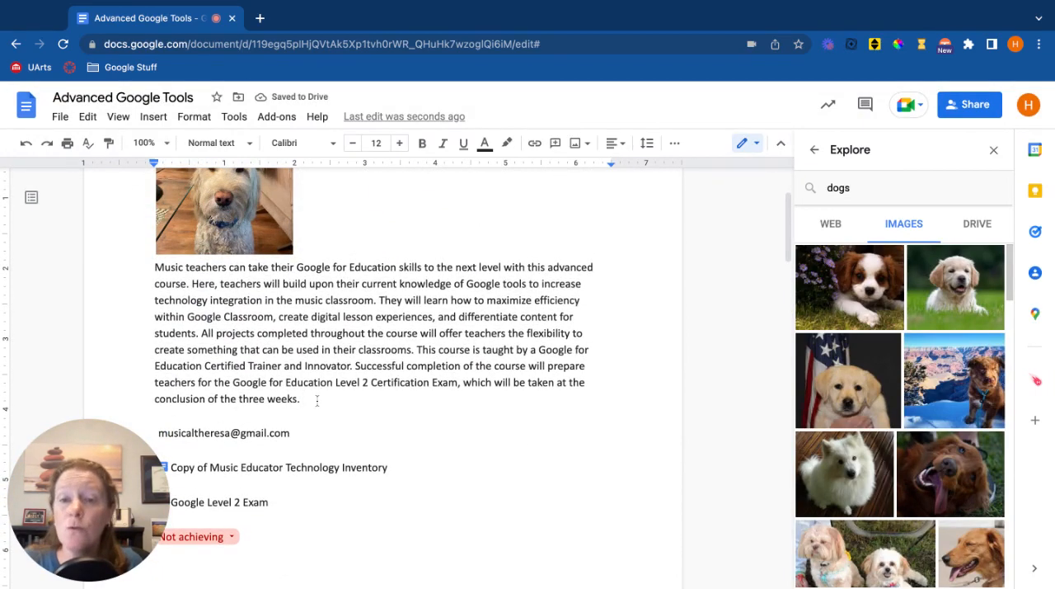
{"action": "key", "text": "BackSpace"}
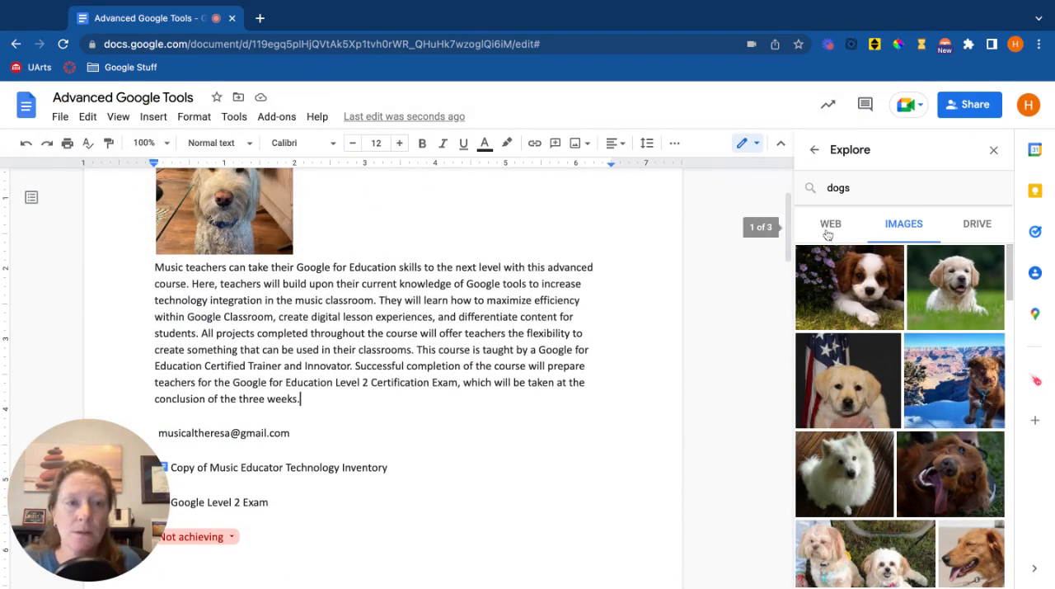
{"action": "left_click", "coordinate": [855, 185]}
{"action": "type", "text": "go"}
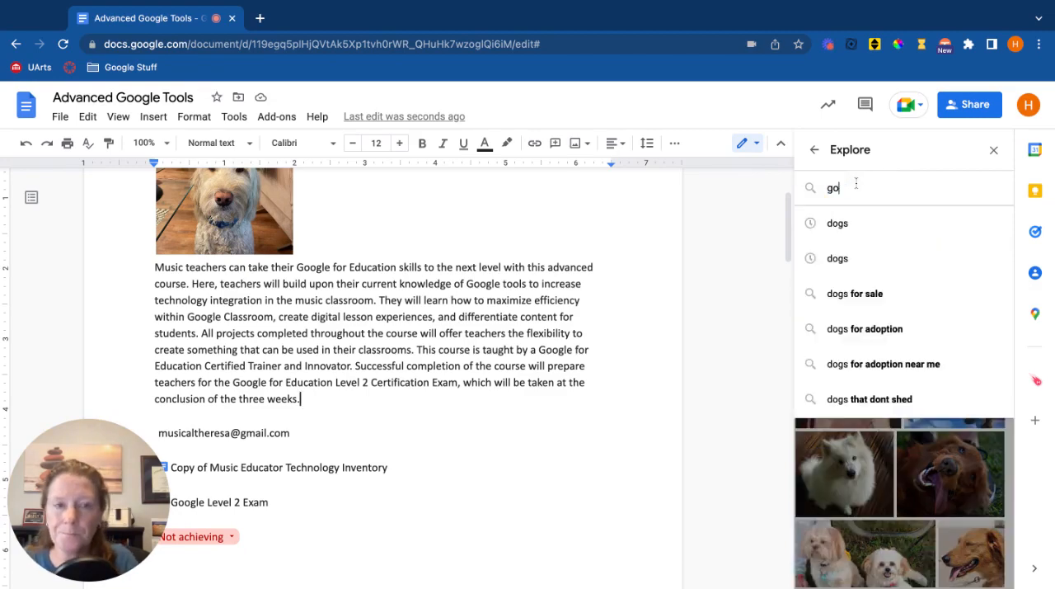
{"action": "type", "text": "ogle certification exam"}
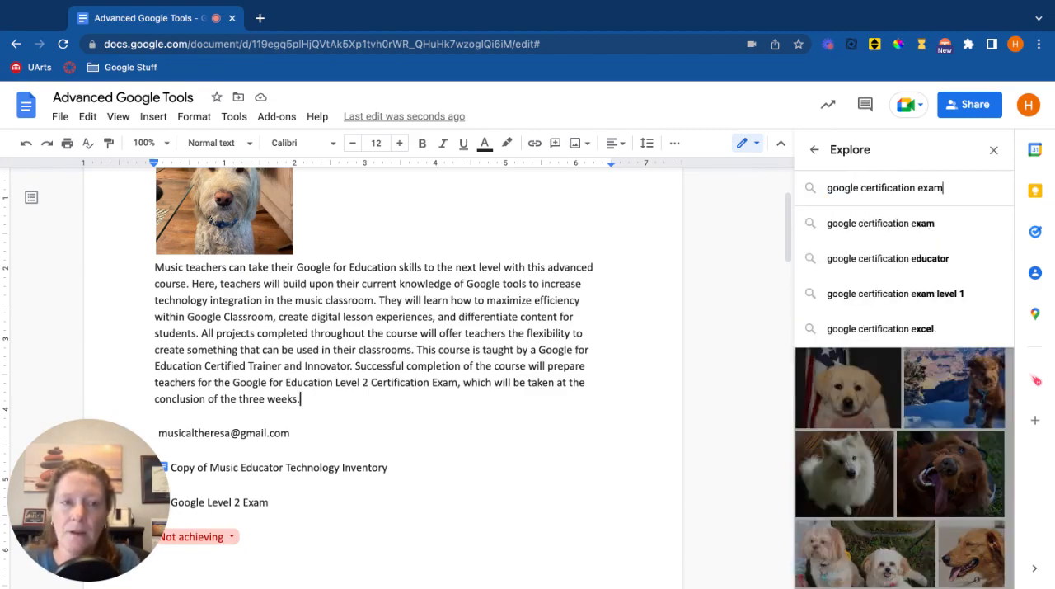
{"action": "key", "text": "Return"}
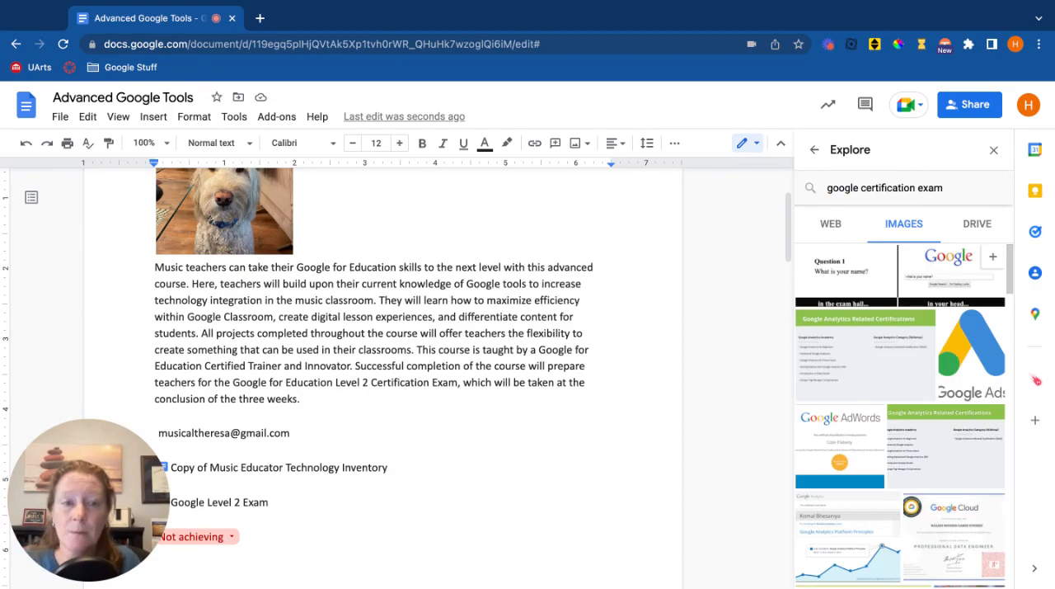
{"action": "left_click", "coordinate": [839, 224]}
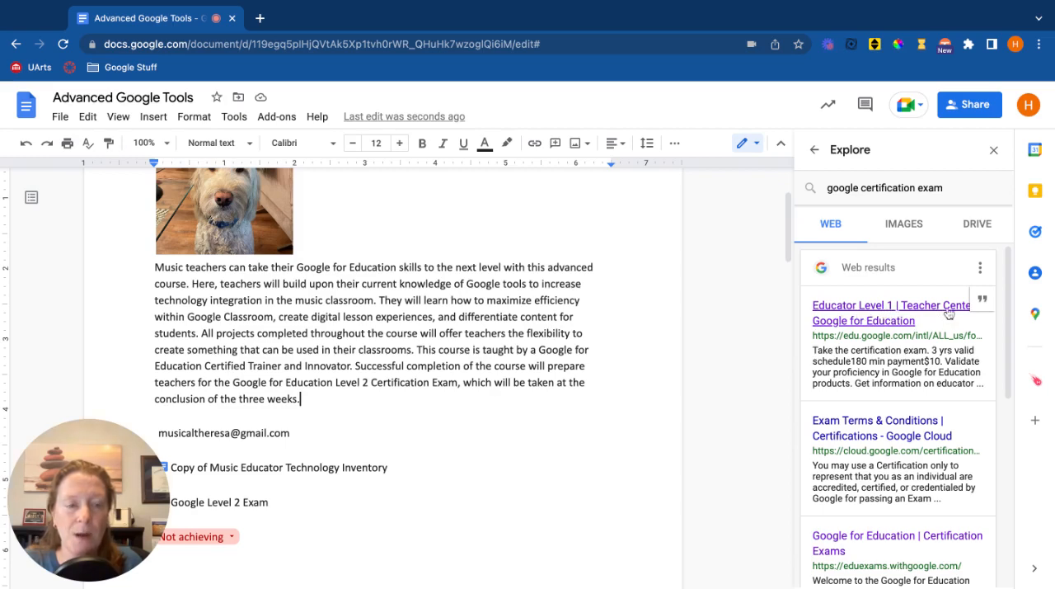
Cite the Educator Level 1 Teacher Center result as a footnote to the introductory paragraph, check the footnote text and close Explore.
{"action": "left_click", "coordinate": [983, 302]}
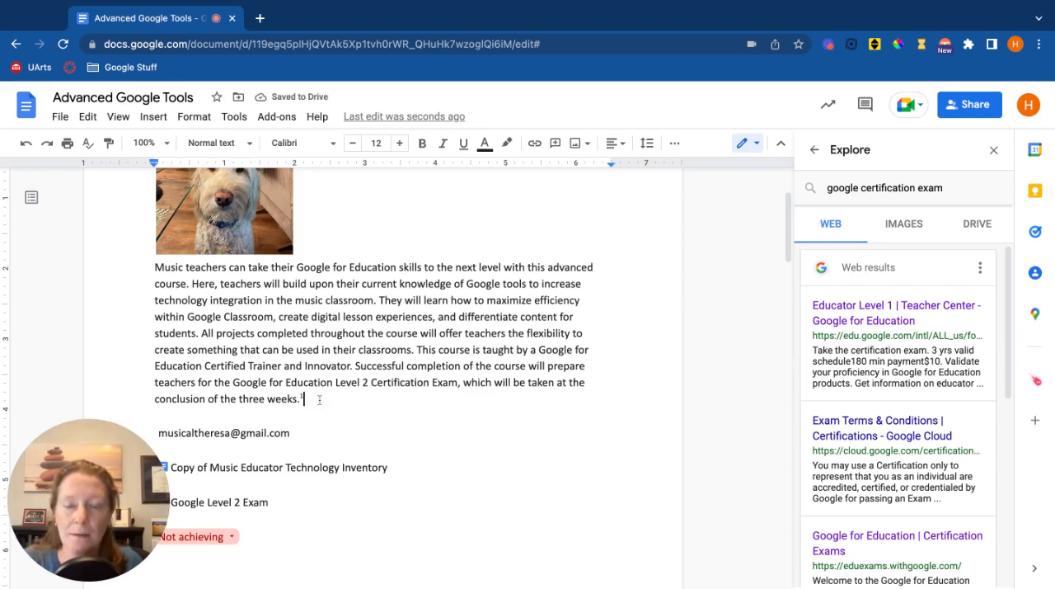
{"action": "scroll", "coordinate": [319, 400], "scroll_direction": "down", "scroll_amount": 3}
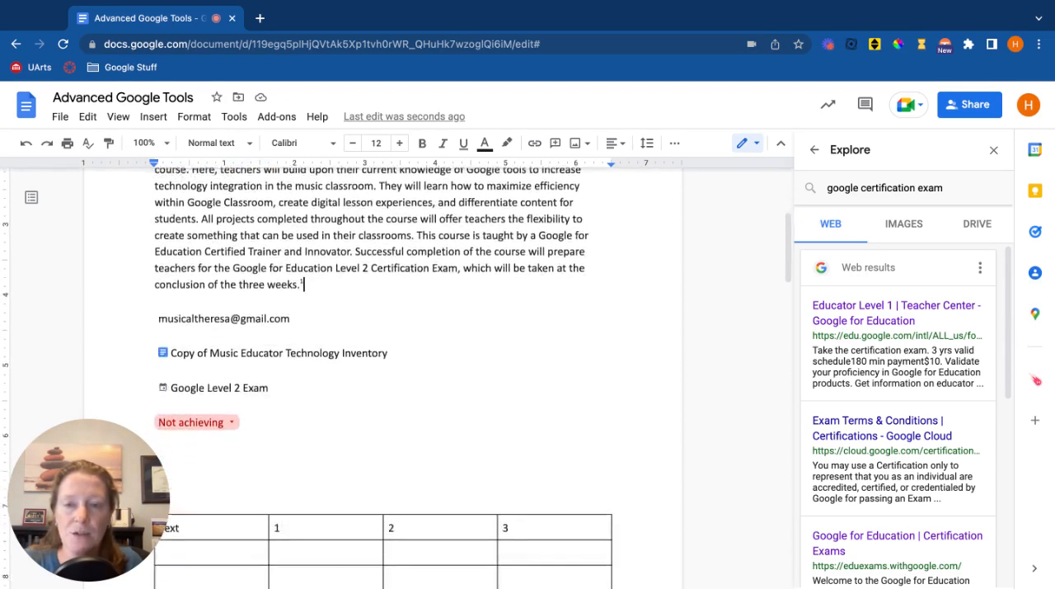
{"action": "scroll", "coordinate": [275, 354], "scroll_direction": "down", "scroll_amount": 7}
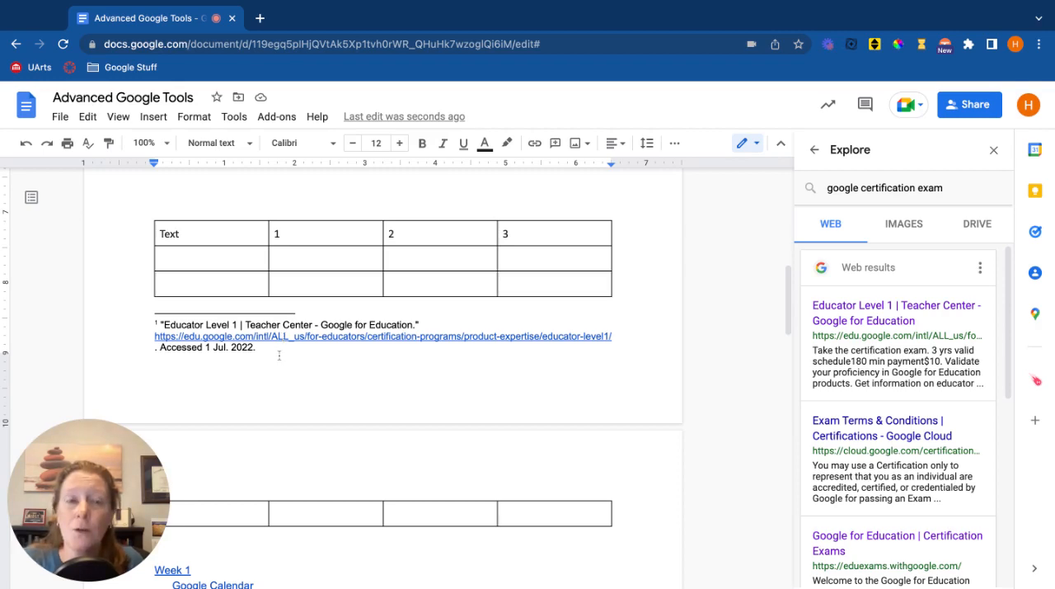
{"action": "scroll", "coordinate": [279, 355], "scroll_direction": "up", "scroll_amount": 5}
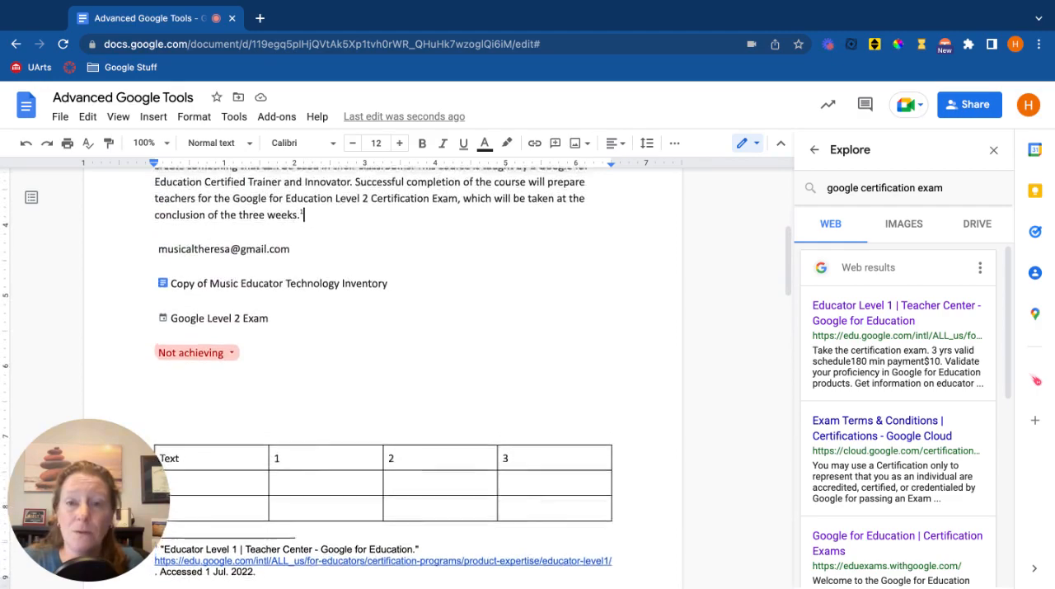
{"action": "scroll", "coordinate": [383, 371], "scroll_direction": "up", "scroll_amount": 5}
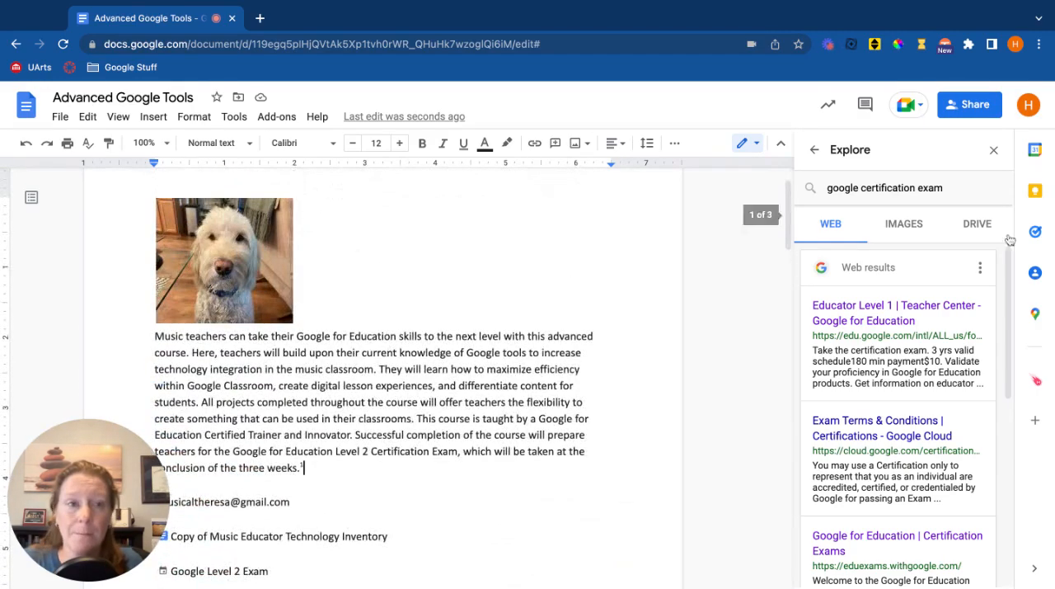
{"action": "left_click", "coordinate": [993, 149]}
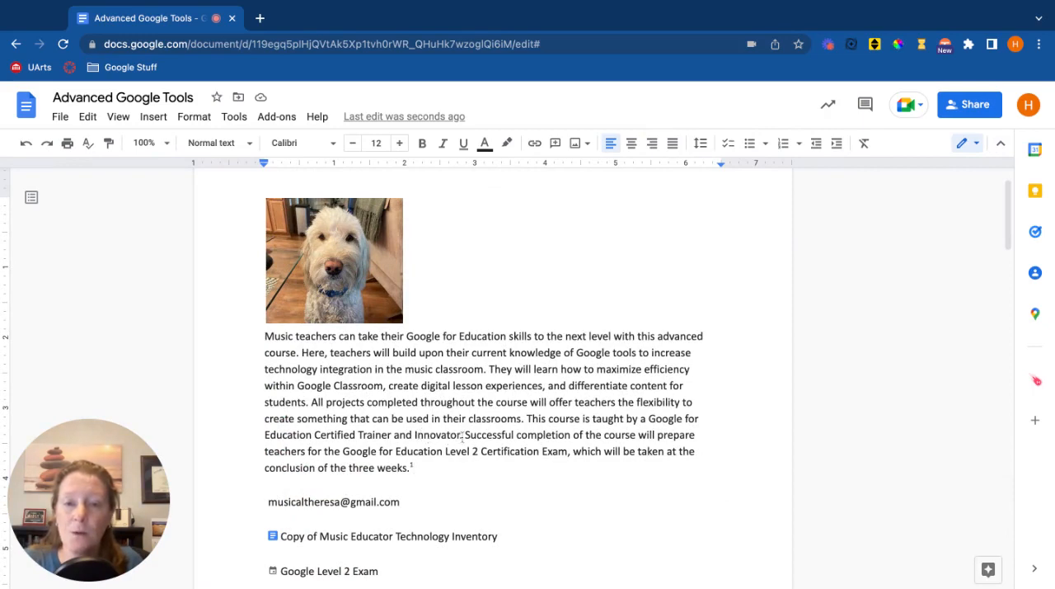
Look up the word "Innovator" from the introductory paragraph in the Dictionary and close the definition.
{"action": "left_click_drag", "start_coordinate": [460, 434], "coordinate": [416, 435]}
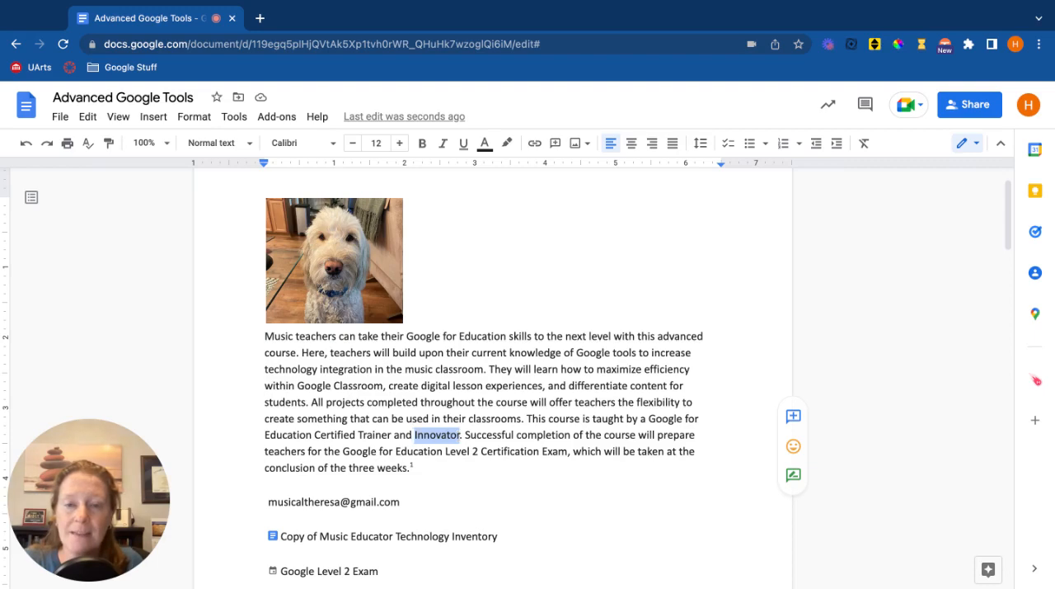
{"action": "left_click", "coordinate": [237, 118]}
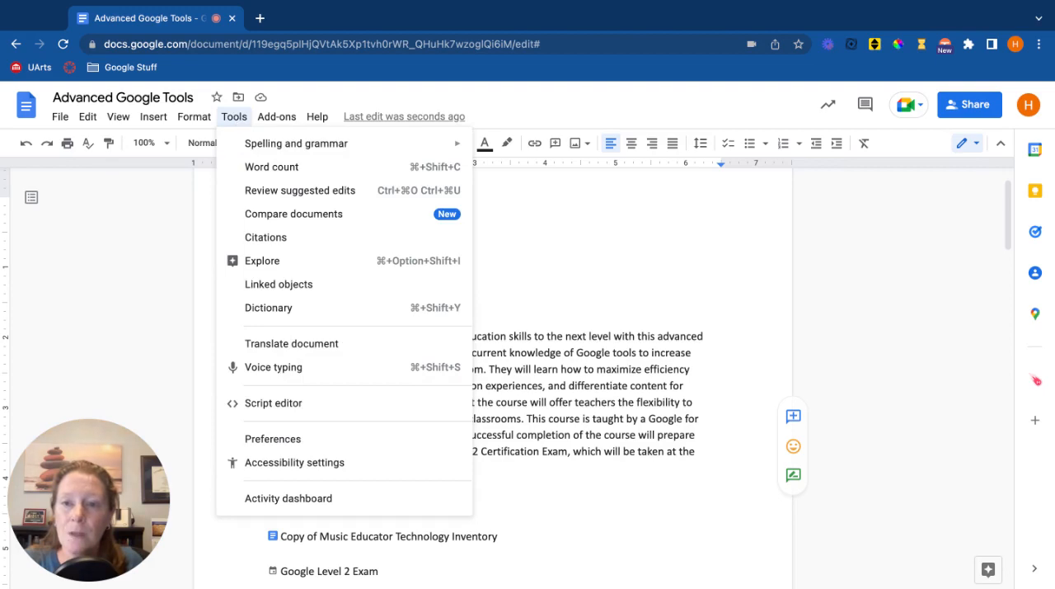
{"action": "left_click", "coordinate": [273, 308]}
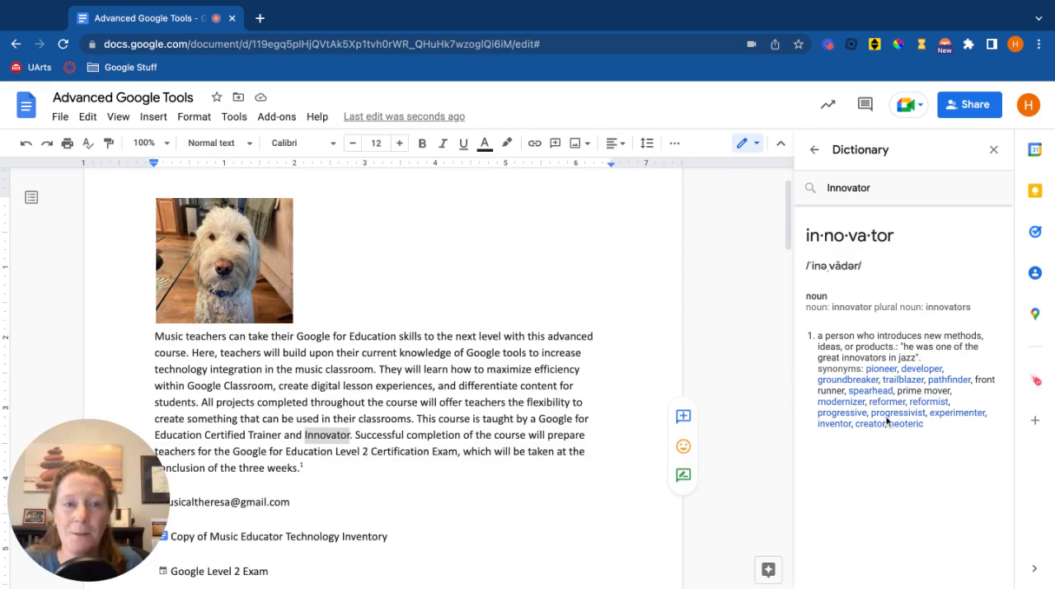
{"action": "left_click", "coordinate": [991, 151]}
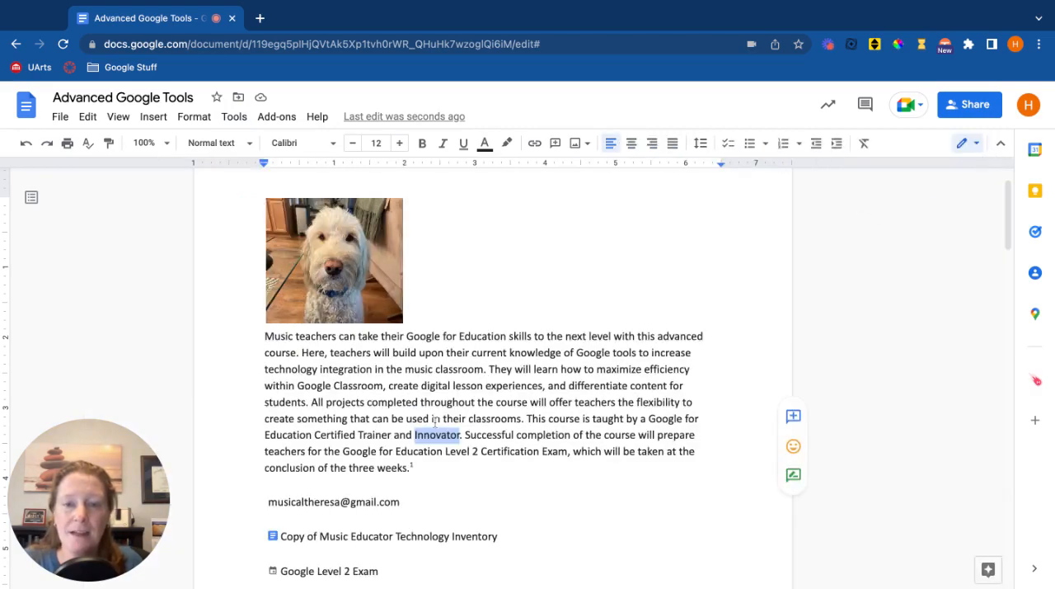
Show the Explore and Define options for the selected word "Innovator", dismiss them and return the cursor to the paragraph's end.
{"action": "right_click", "coordinate": [435, 437]}
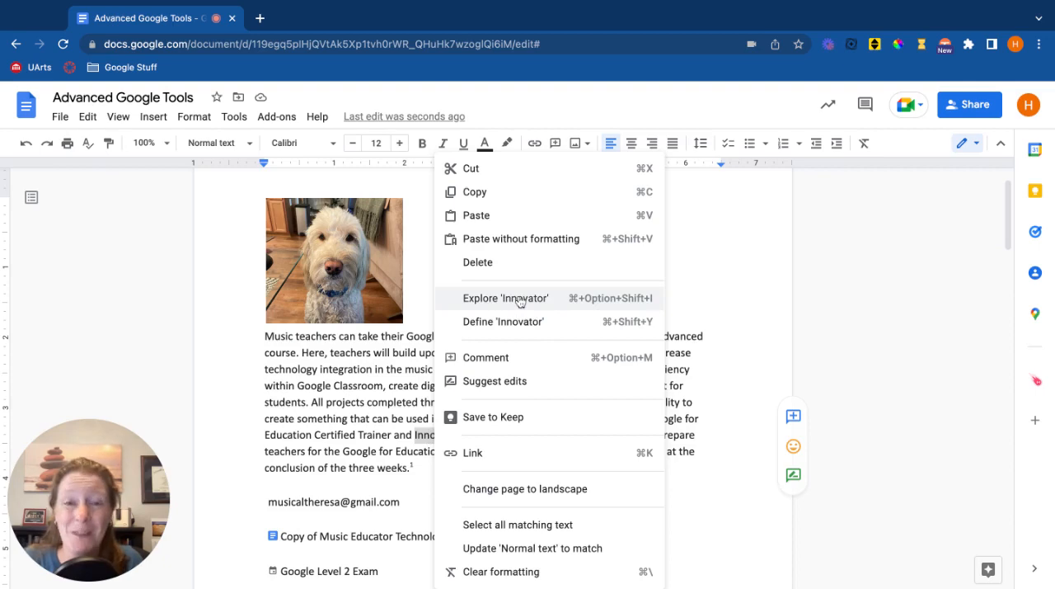
{"action": "left_click", "coordinate": [407, 383]}
{"action": "left_click", "coordinate": [444, 469]}
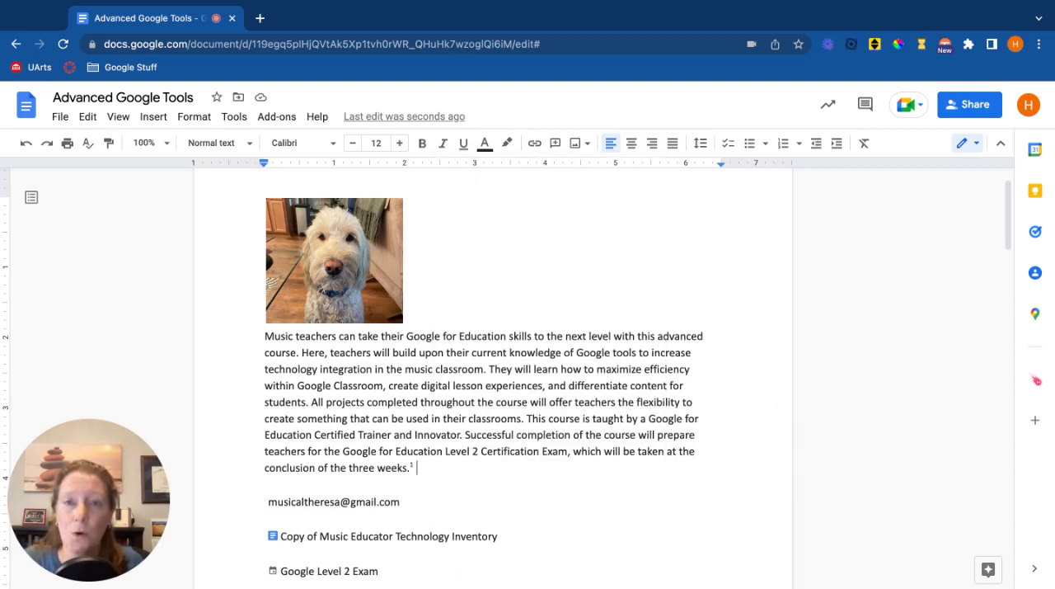
Create a Spanish translation of the document titled "Translated copy of Advanced Google Tools" and look over the translated text.
{"action": "left_click", "coordinate": [236, 118]}
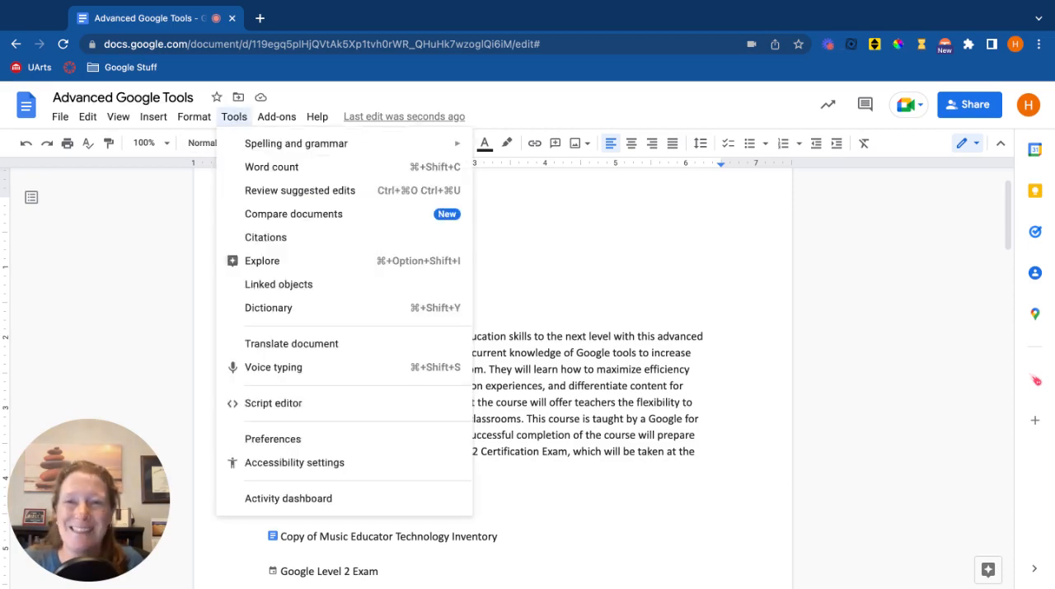
{"action": "left_click", "coordinate": [256, 343]}
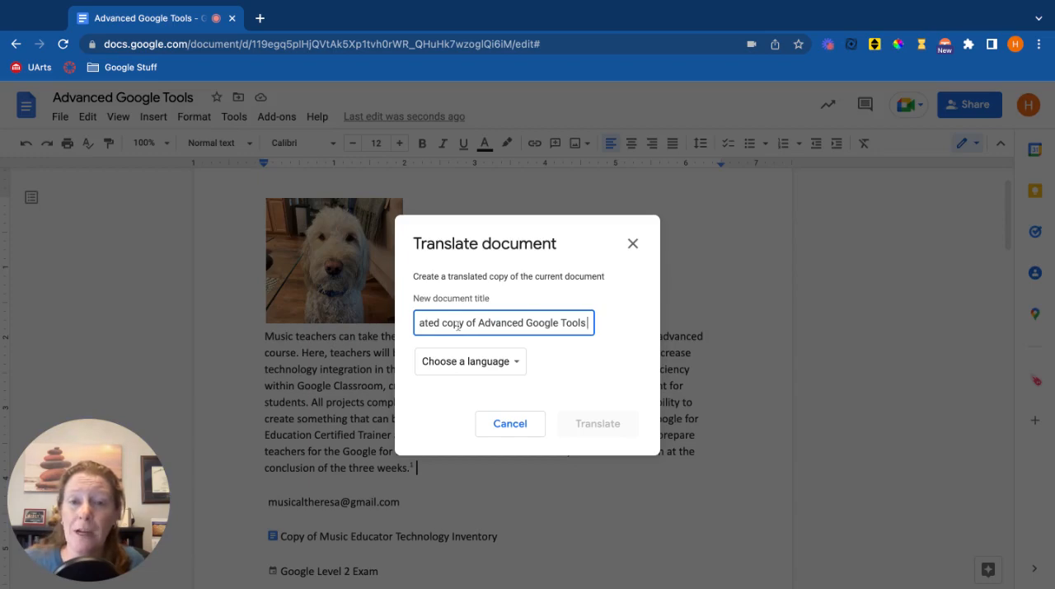
{"action": "left_click_drag", "start_coordinate": [456, 325], "coordinate": [454, 323]}
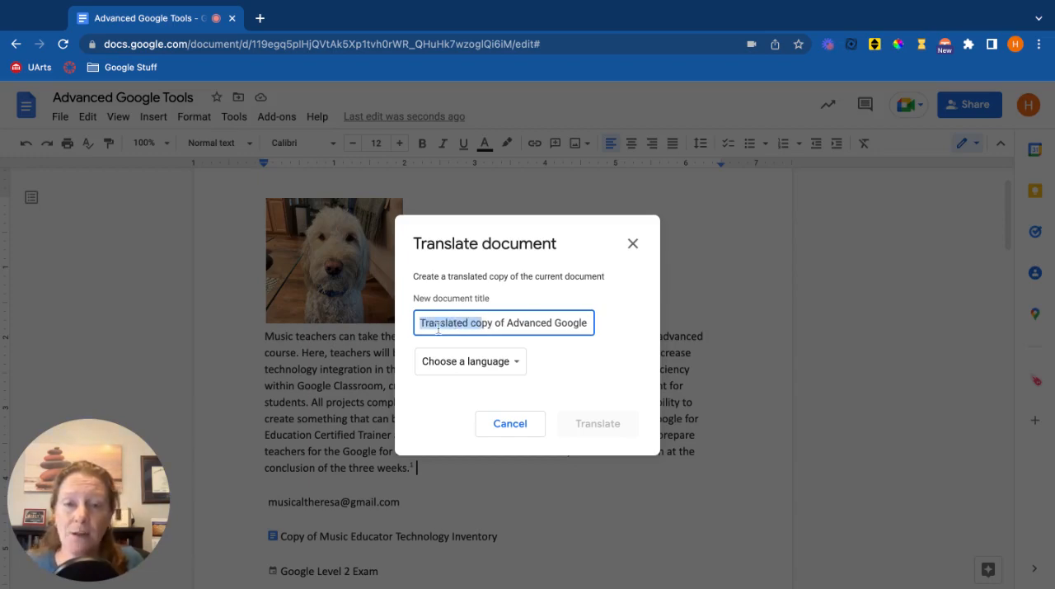
{"action": "left_click", "coordinate": [479, 323]}
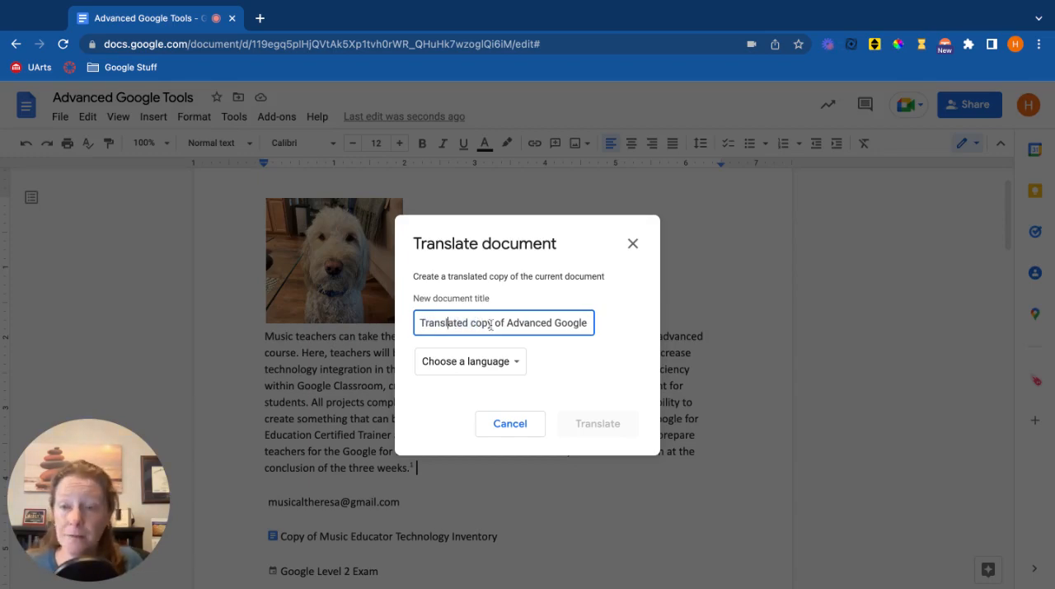
{"action": "left_click", "coordinate": [503, 364]}
{"action": "scroll", "coordinate": [490, 421], "scroll_direction": "down", "scroll_amount": 5}
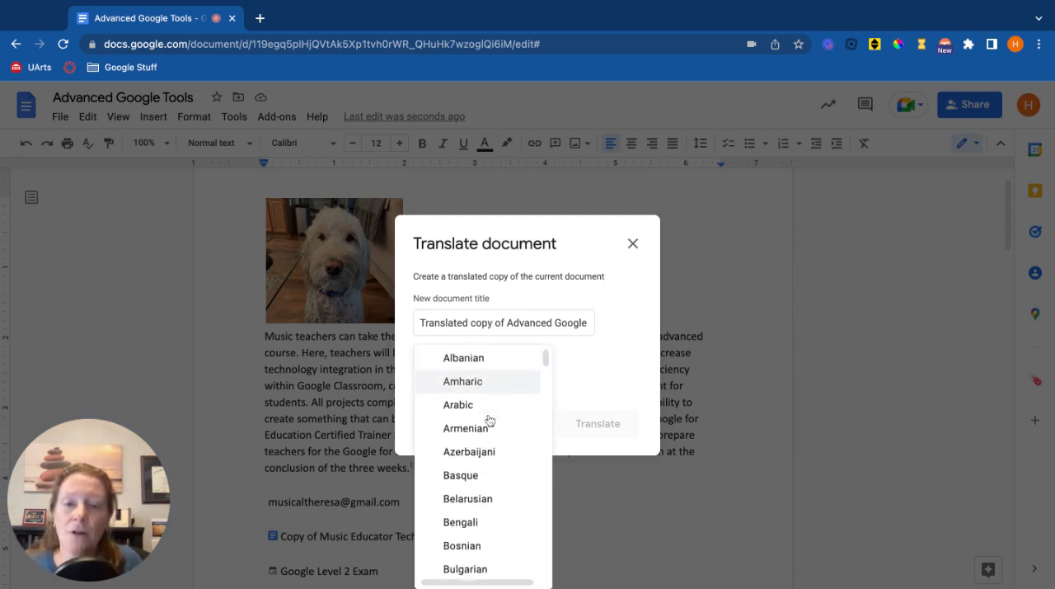
{"action": "scroll", "coordinate": [483, 462], "scroll_direction": "down", "scroll_amount": 5}
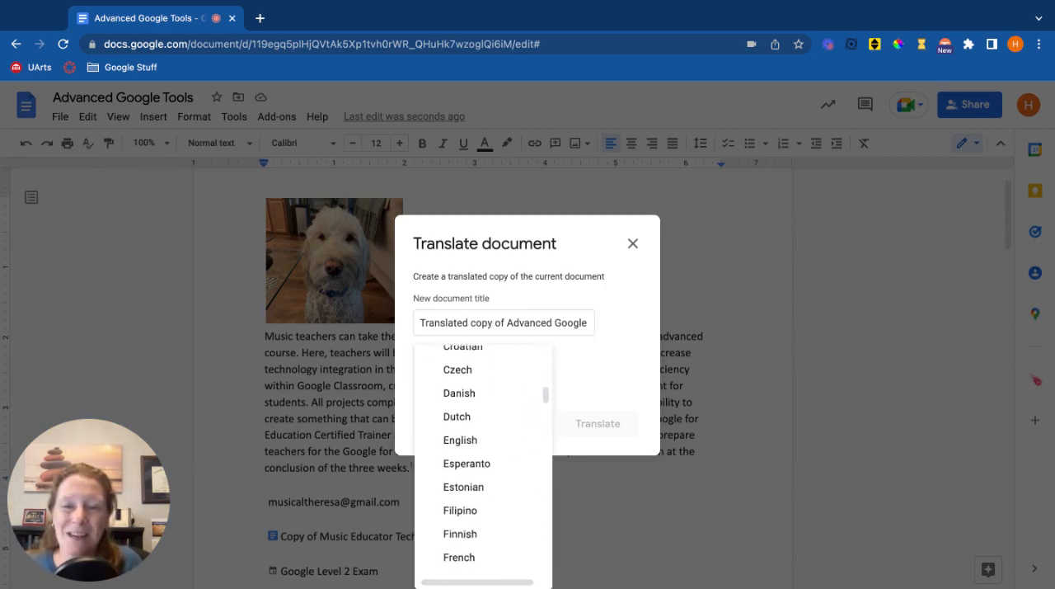
{"action": "scroll", "coordinate": [483, 462], "scroll_direction": "down", "scroll_amount": 5}
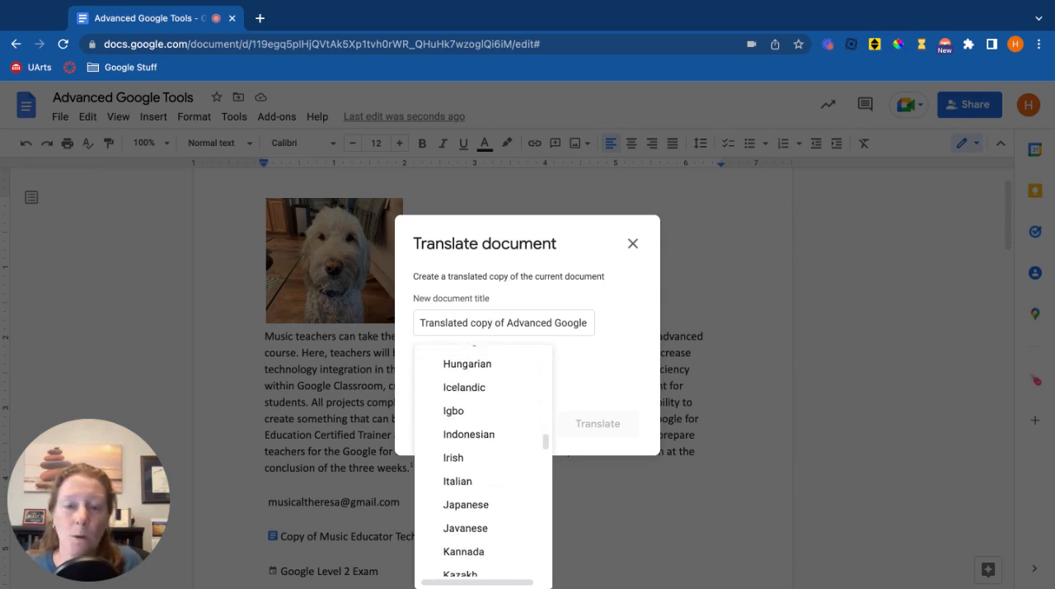
{"action": "scroll", "coordinate": [483, 461], "scroll_direction": "down", "scroll_amount": 5}
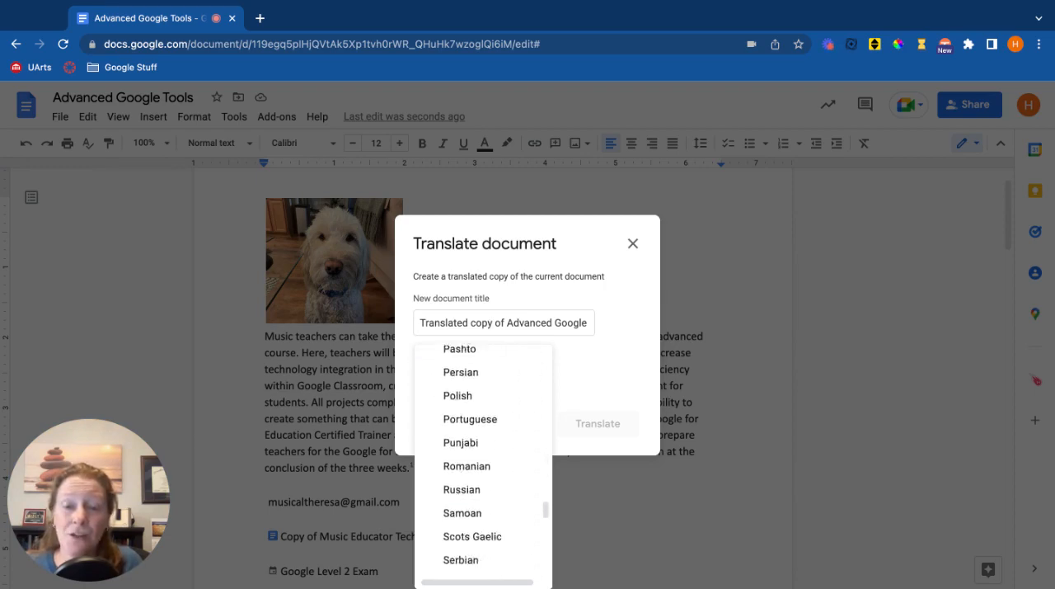
{"action": "scroll", "coordinate": [483, 462], "scroll_direction": "down", "scroll_amount": 3}
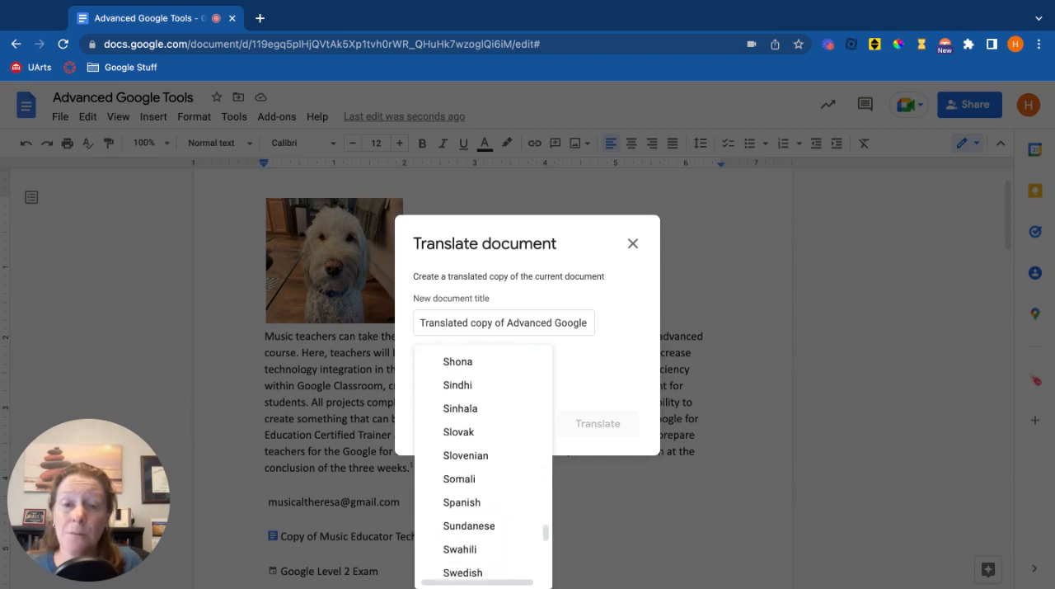
{"action": "left_click", "coordinate": [480, 481]}
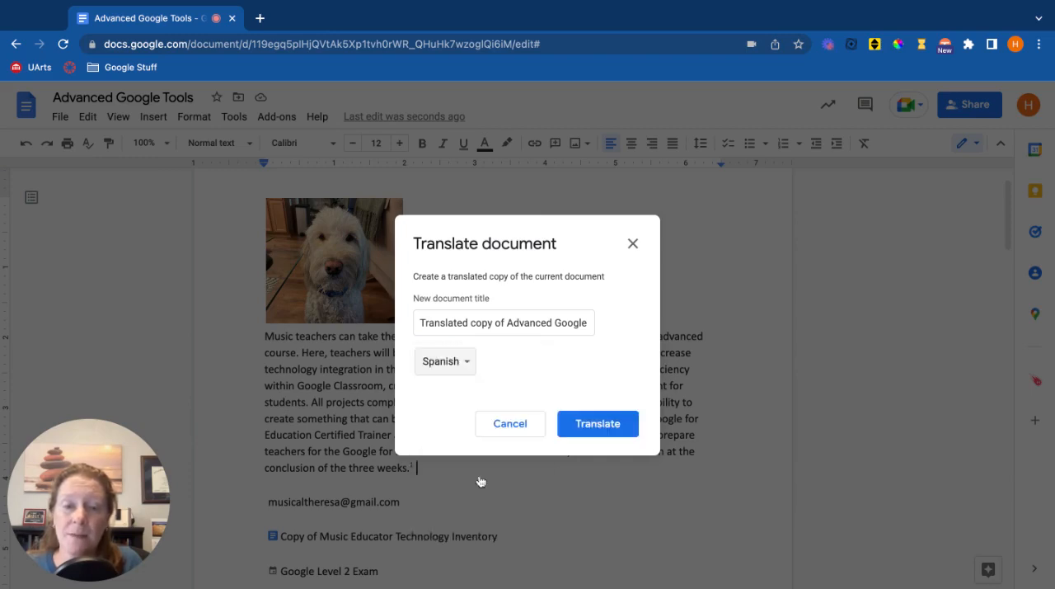
{"action": "left_click", "coordinate": [598, 423]}
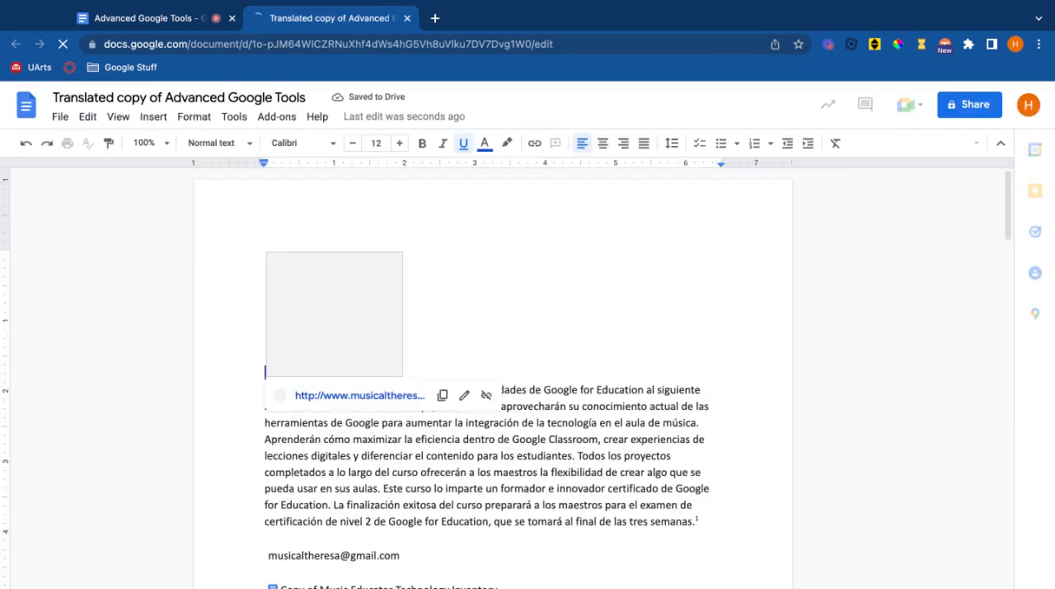
{"action": "scroll", "coordinate": [743, 397], "scroll_direction": "down", "scroll_amount": 2}
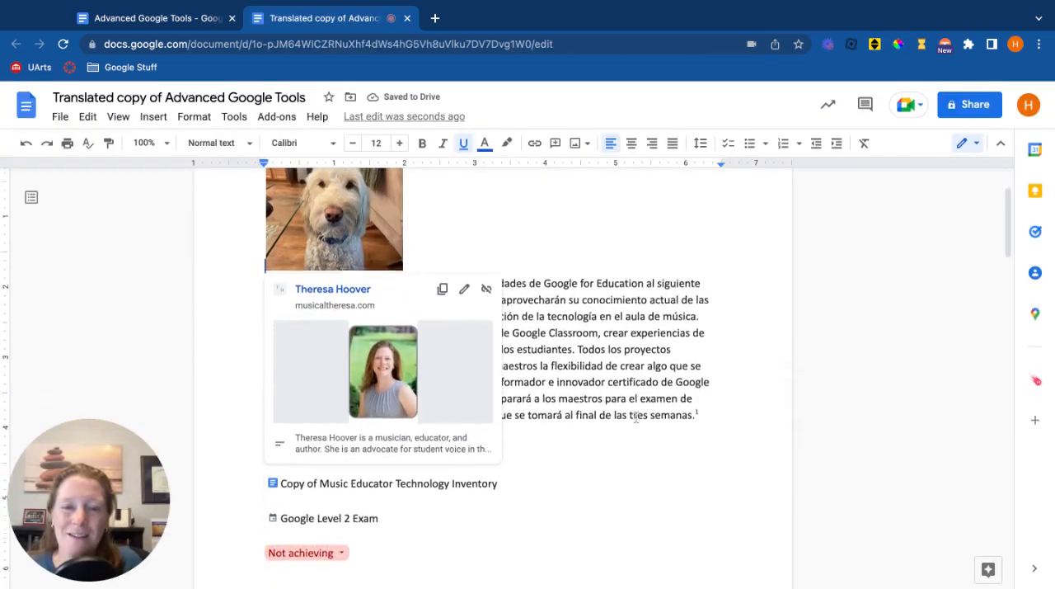